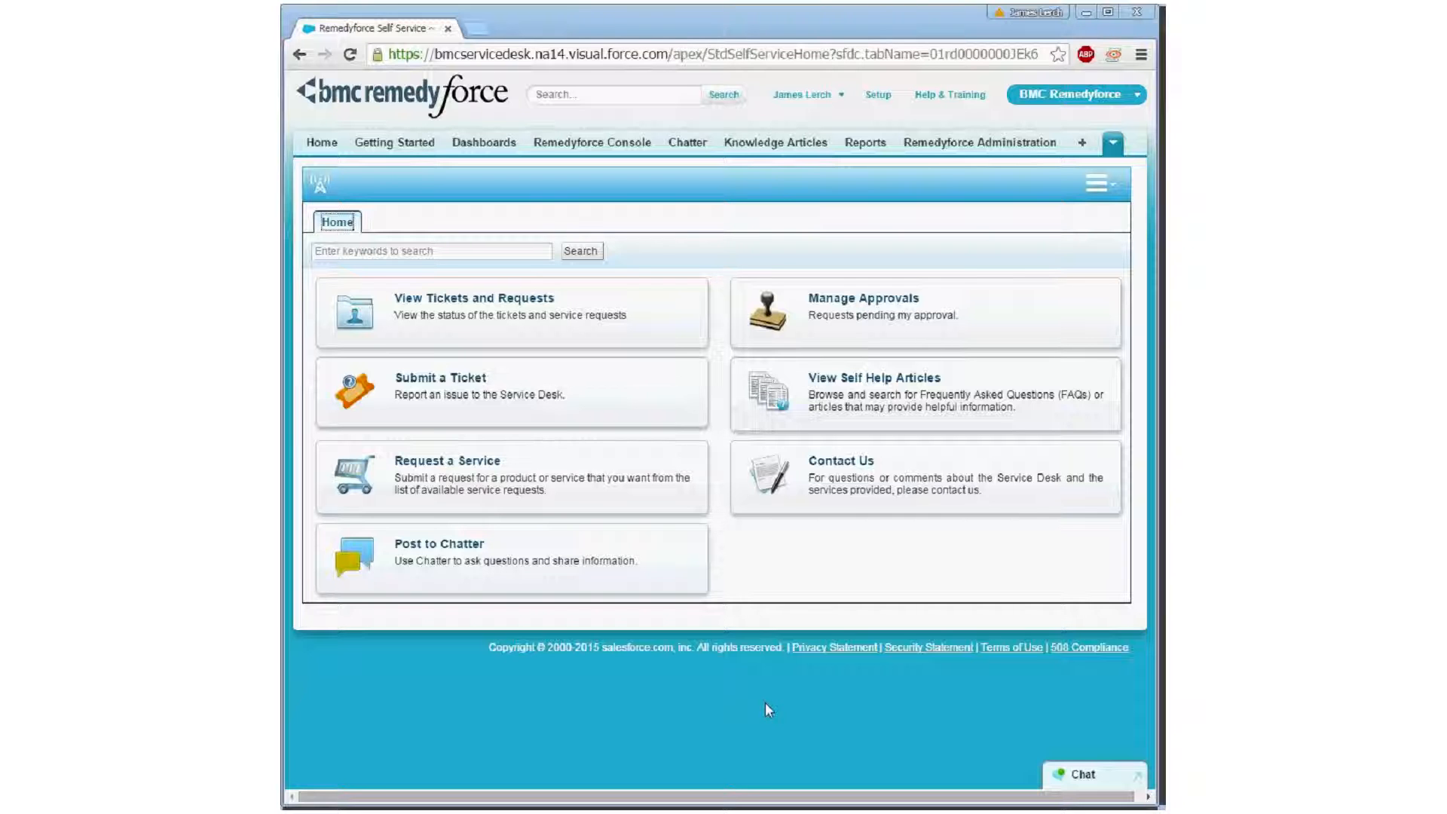
Search the self-service requests for HR and open the HR Parallel Serial SR request form
left_click(528, 503)
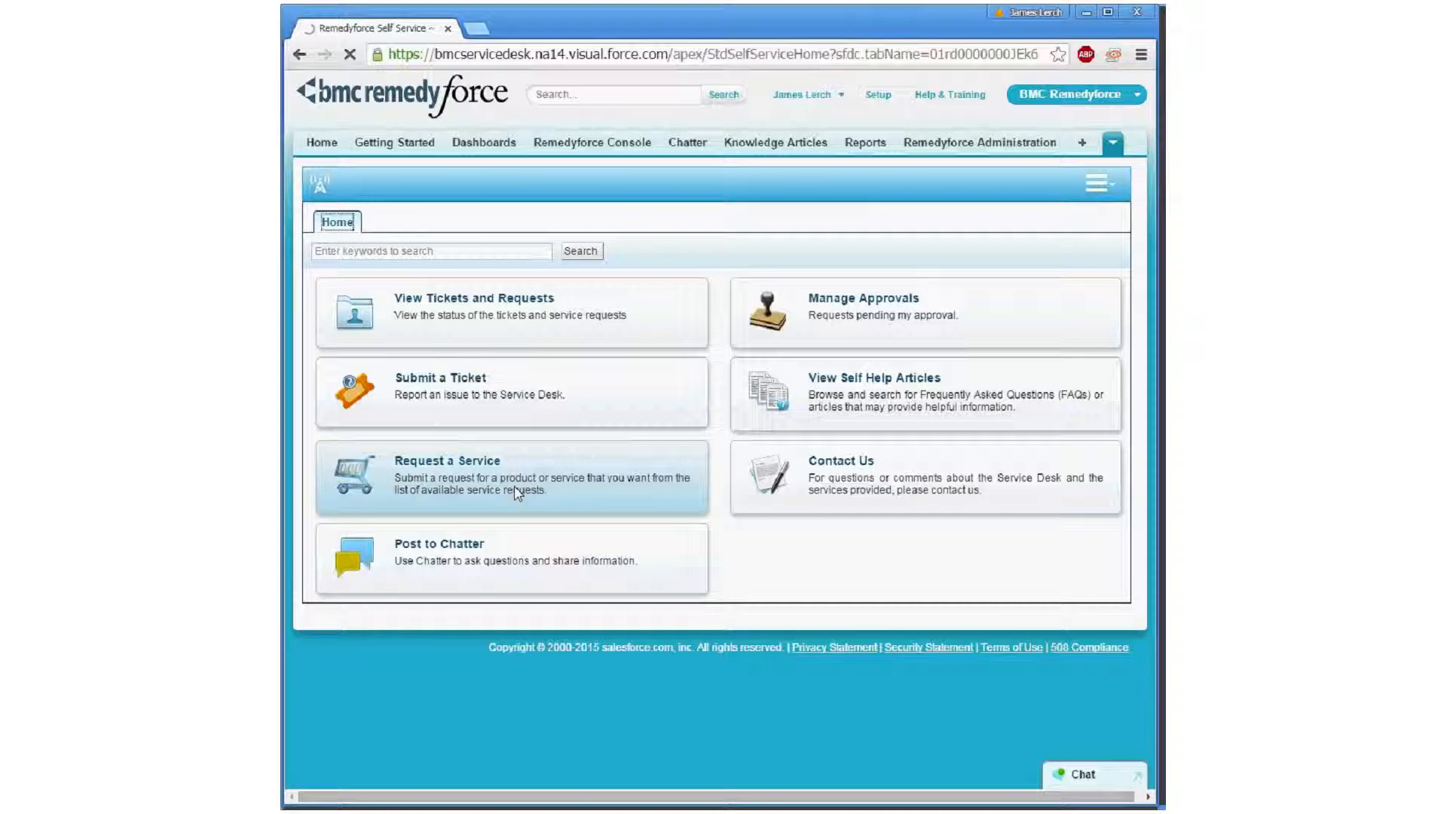
left_click(378, 243)
type("HR")
key("Return")
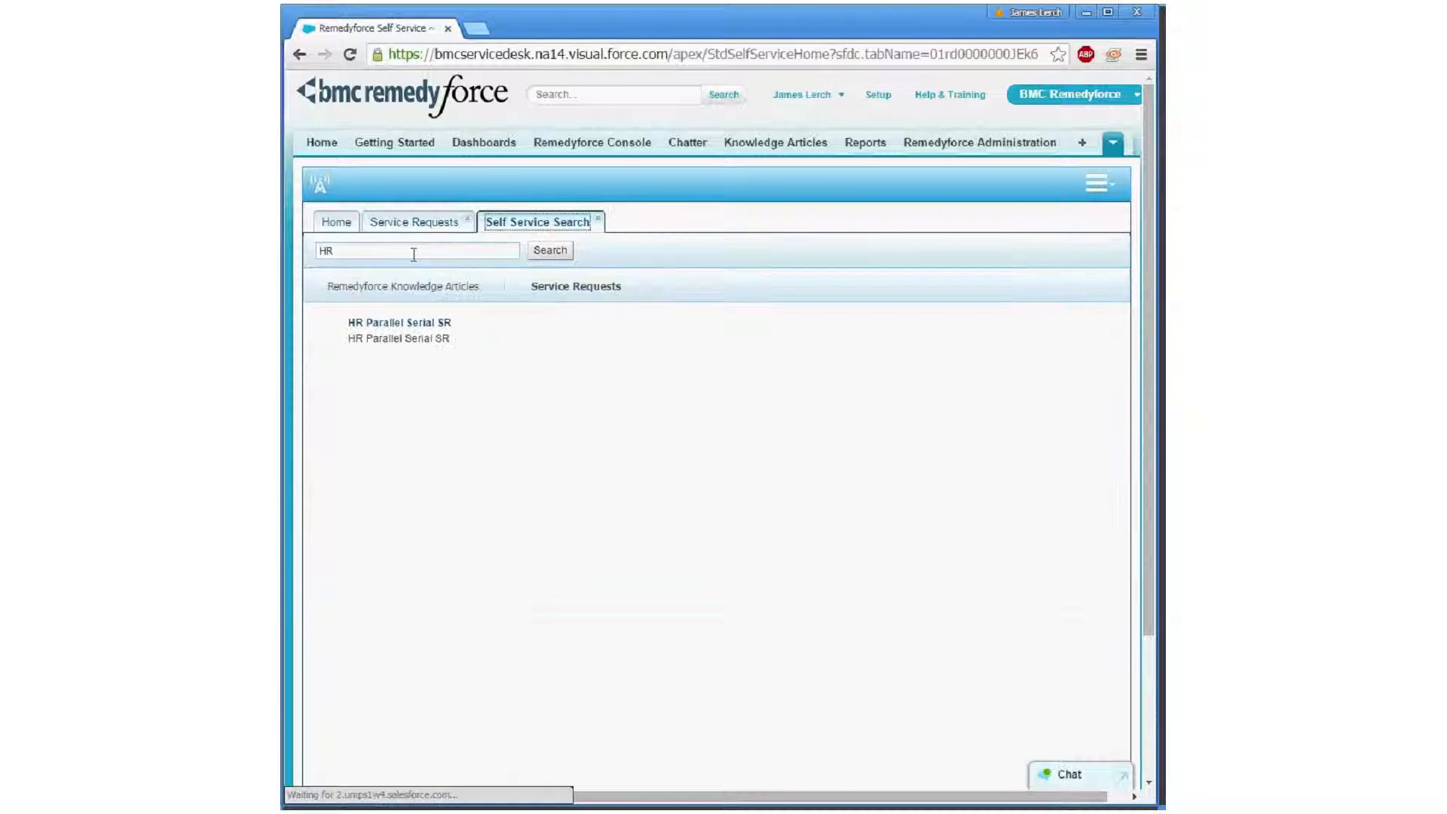
left_click(399, 330)
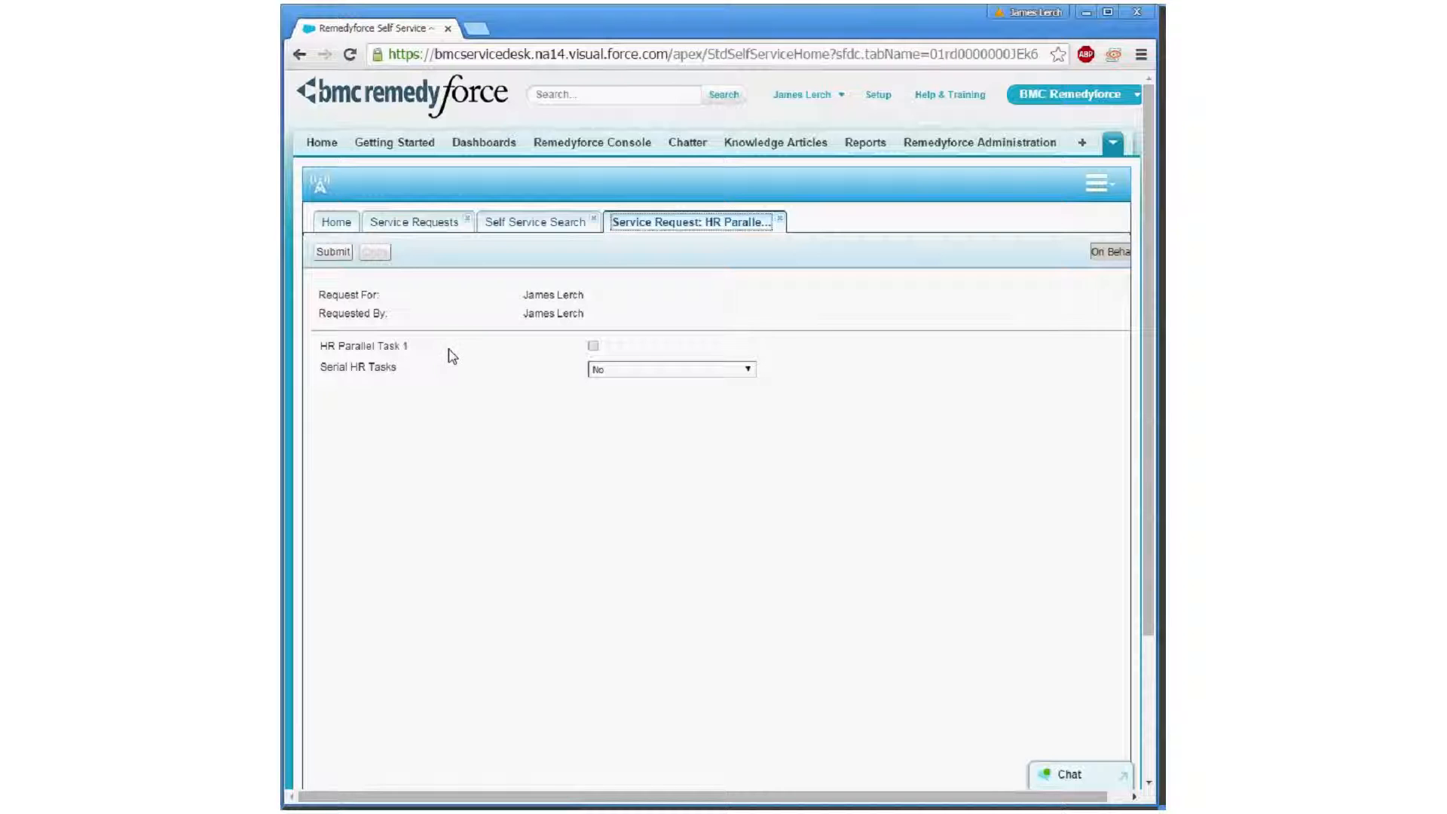
Submit the request with HR Parallel Task 1 selected and Serial HR Tasks set to No, and check its linked tasks in the console
left_click(593, 347)
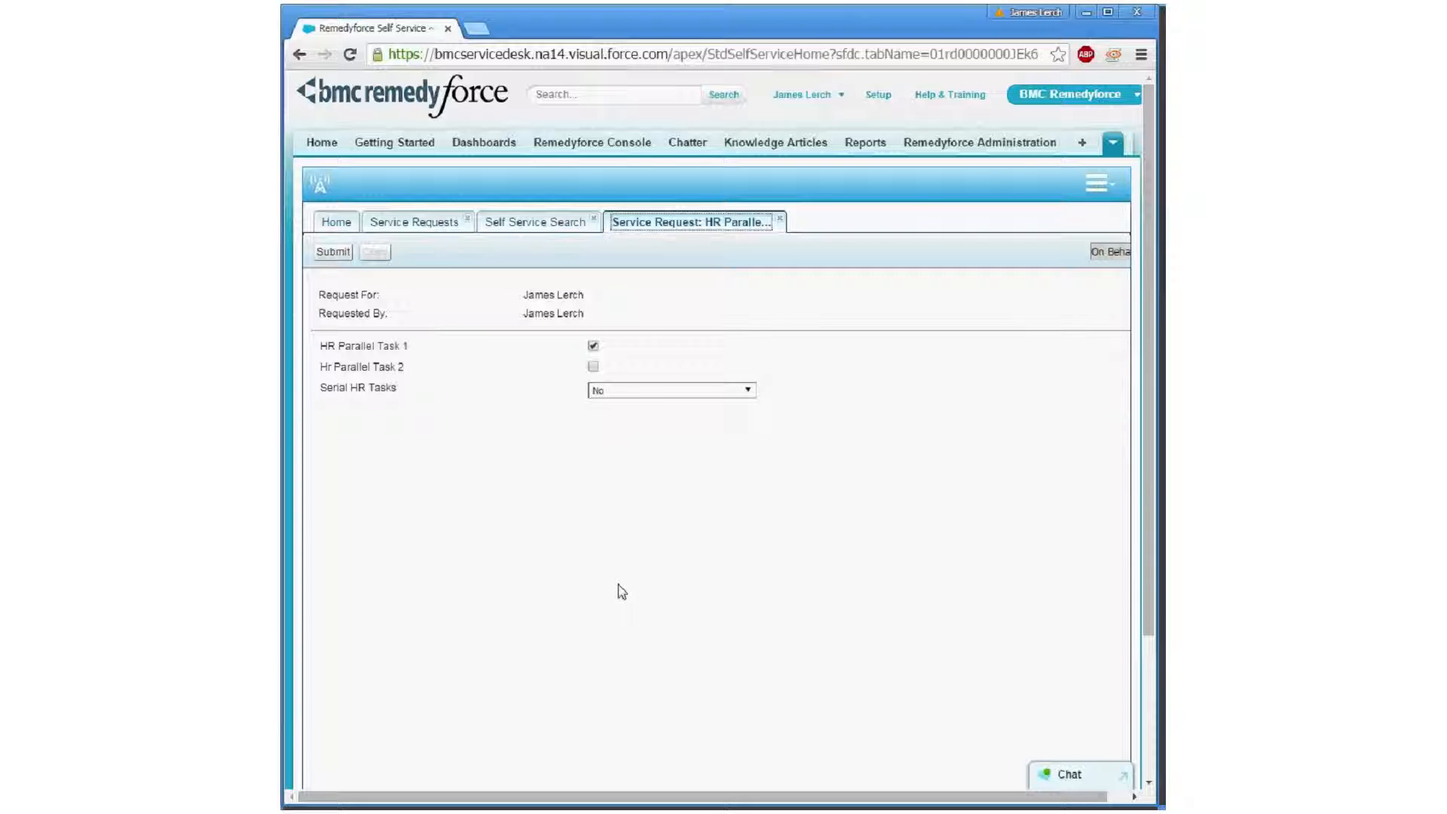
left_click(658, 391)
left_click(658, 392)
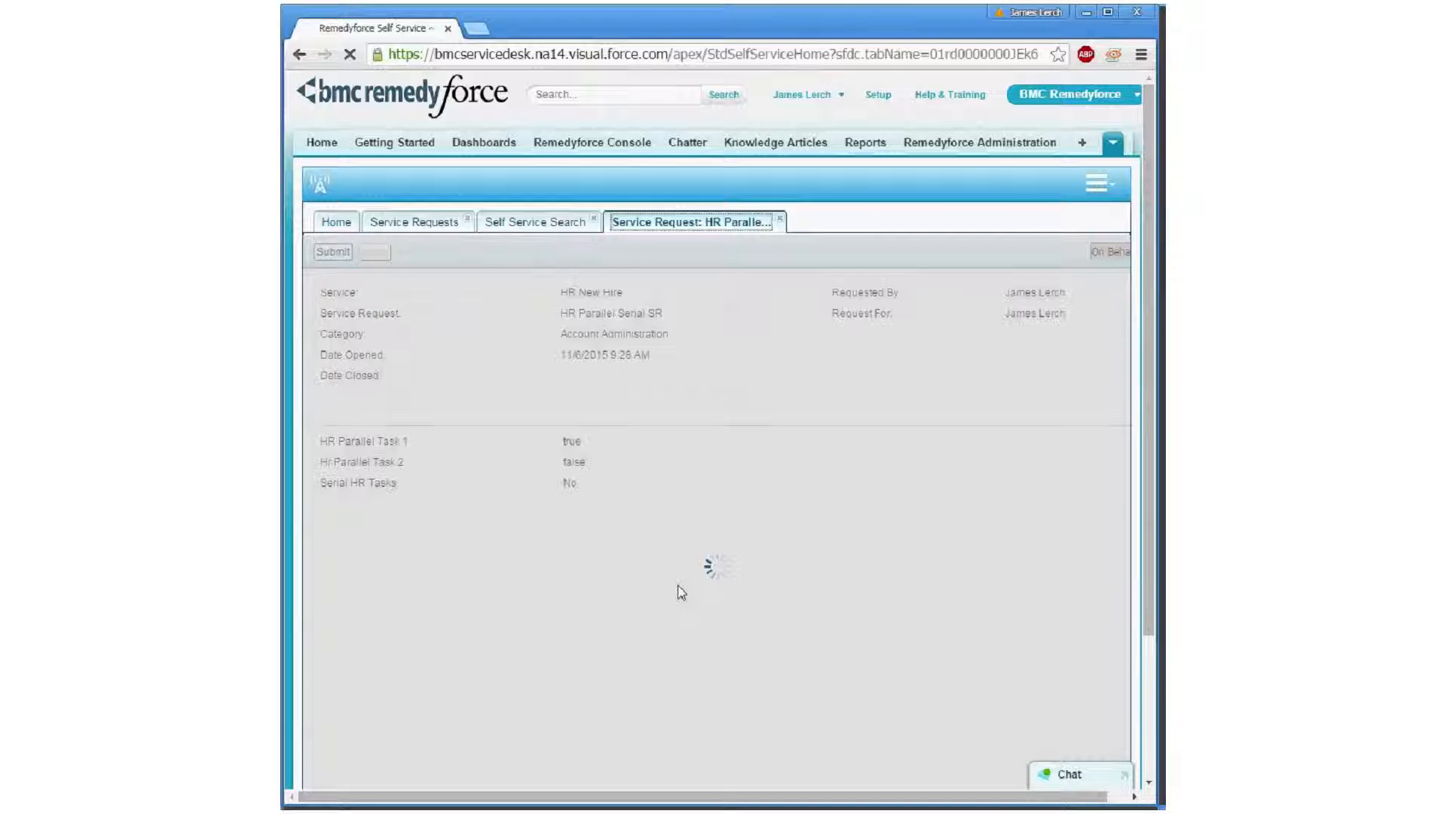
left_click(727, 606)
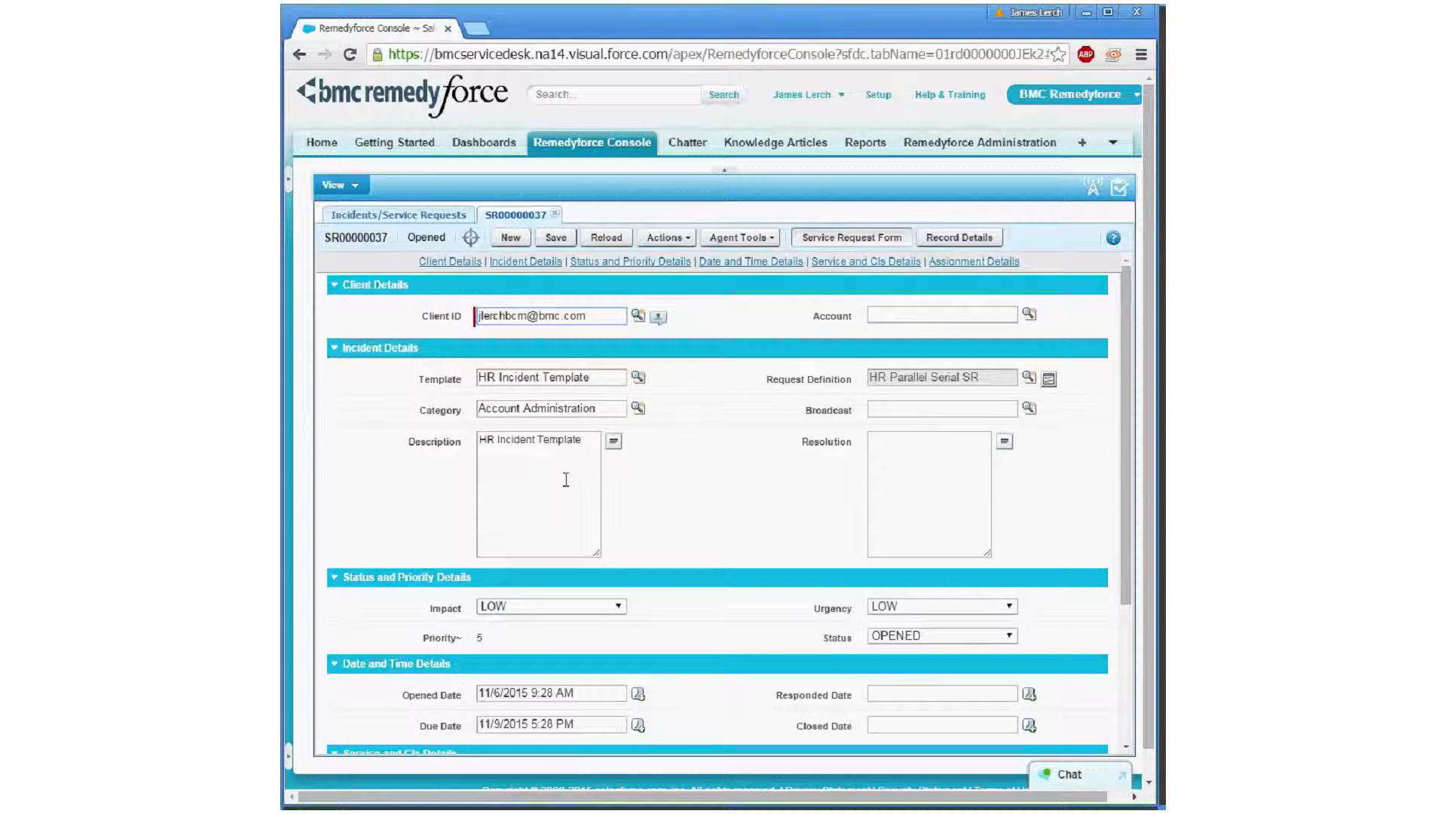
scroll(566, 480, "down", 4)
scroll(665, 688, "up", 3)
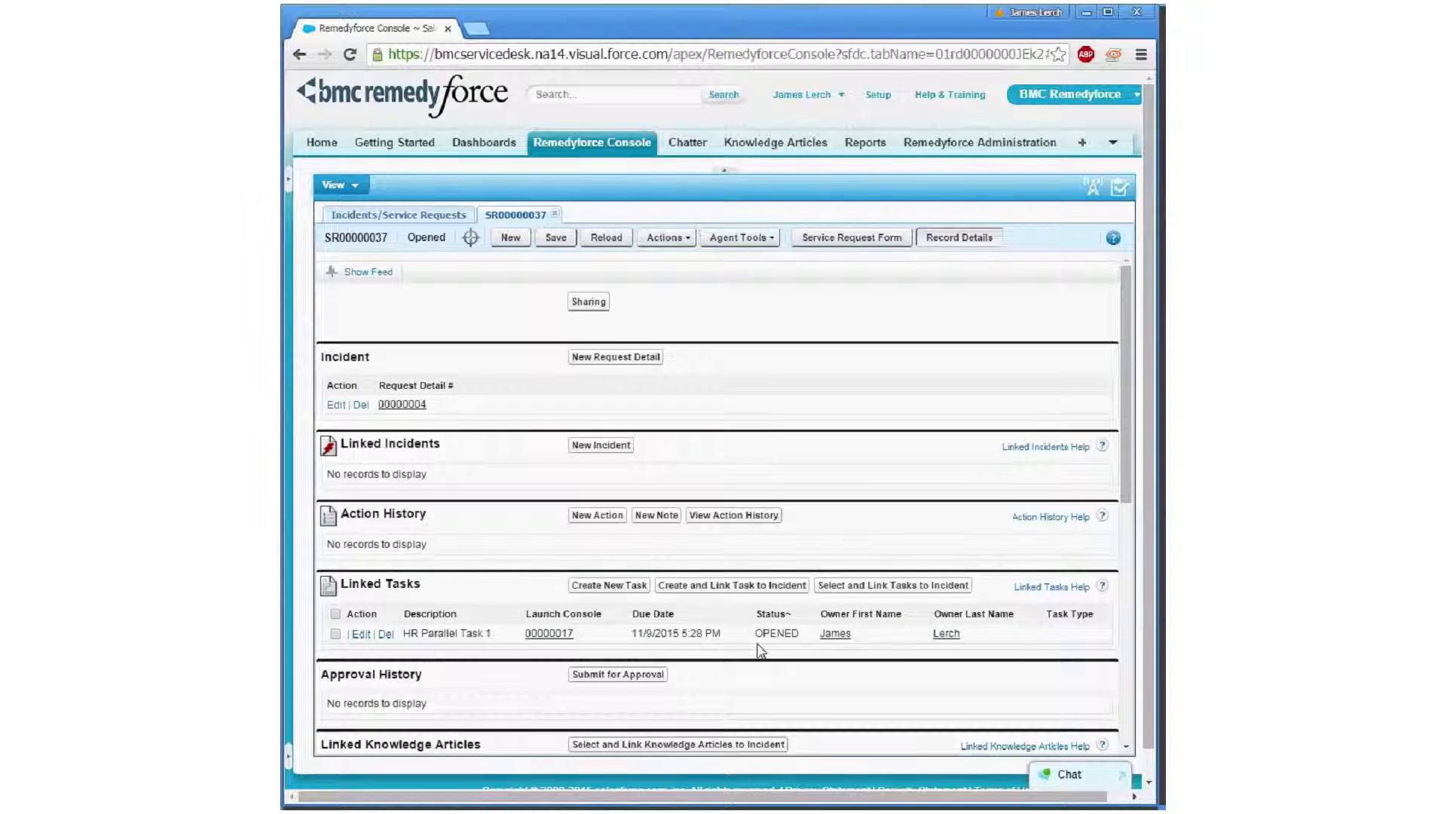
Return to Remedyforce Self Service, search the service requests for HR and open a new HR Parallel Serial SR form
left_click(1113, 146)
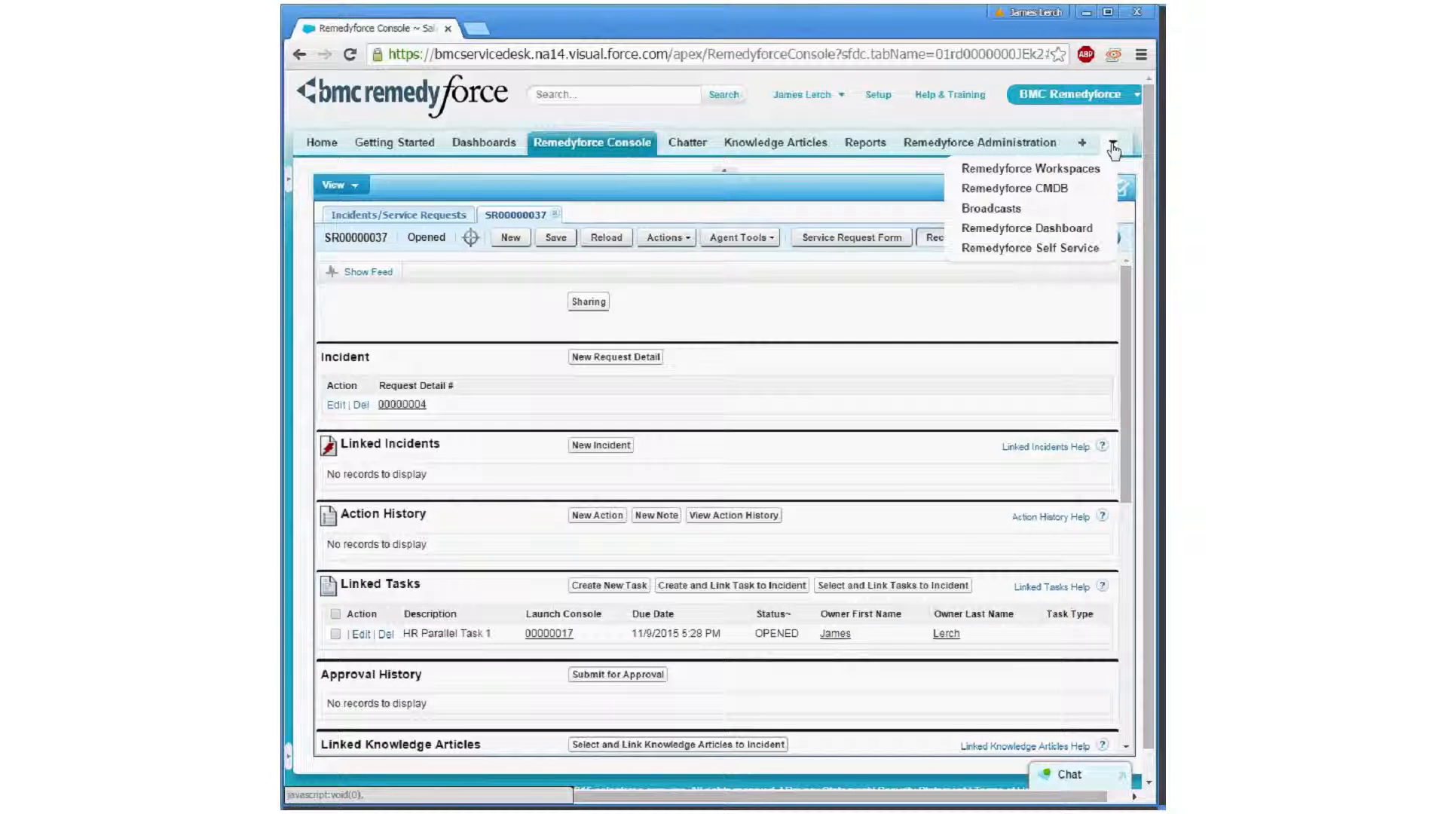
left_click(1051, 256)
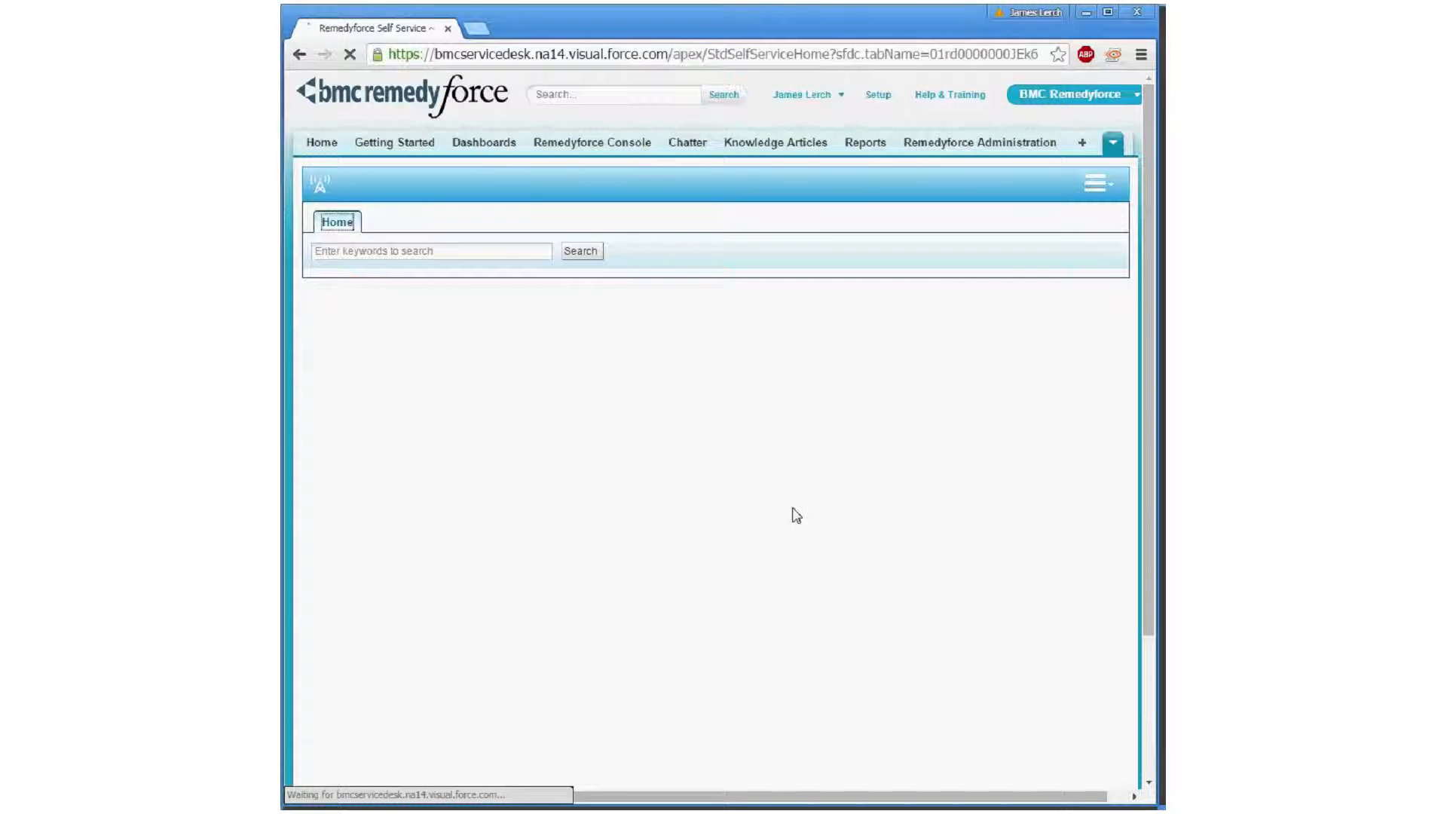
left_click(594, 507)
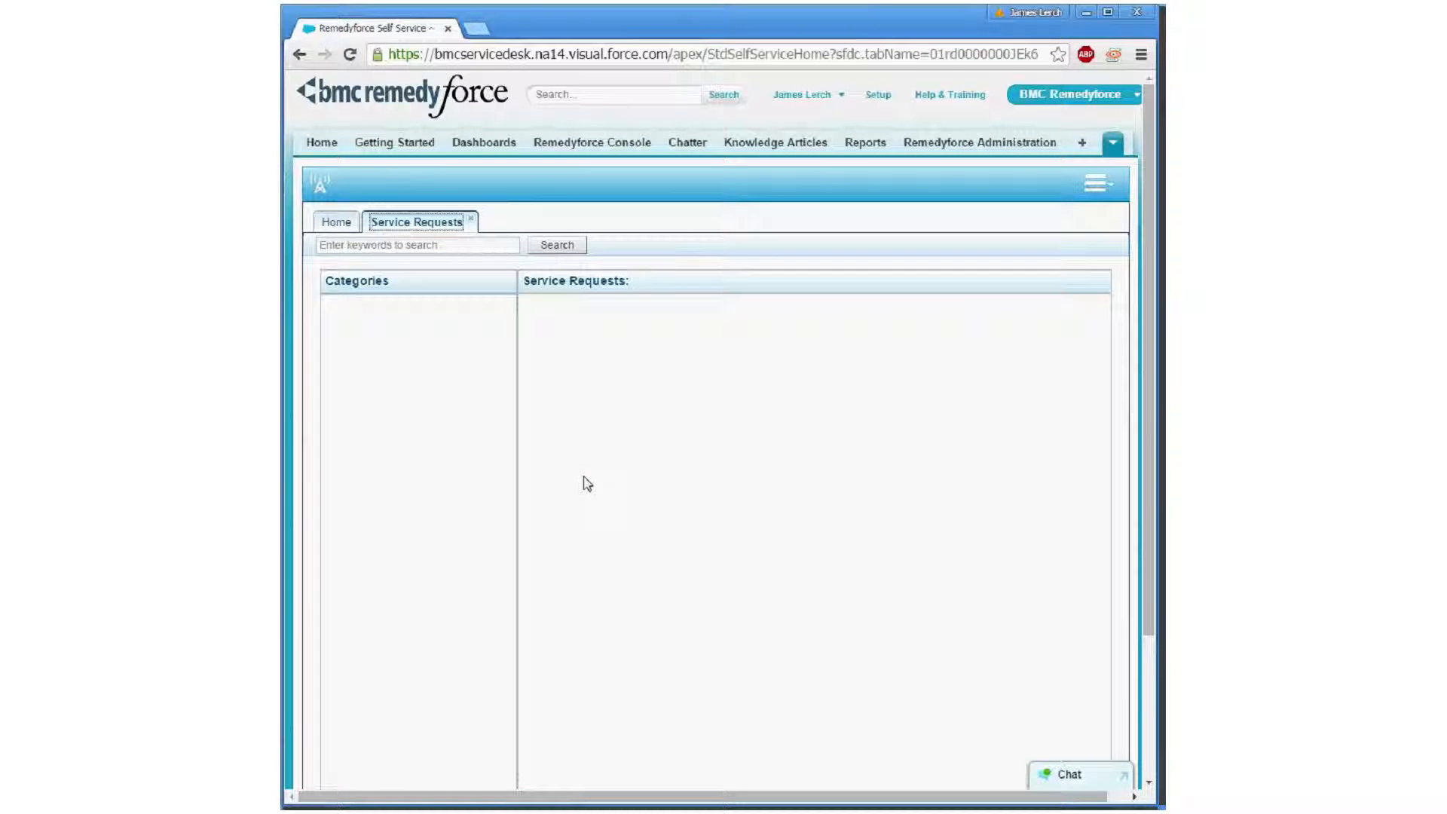
type("HR")
key("Return")
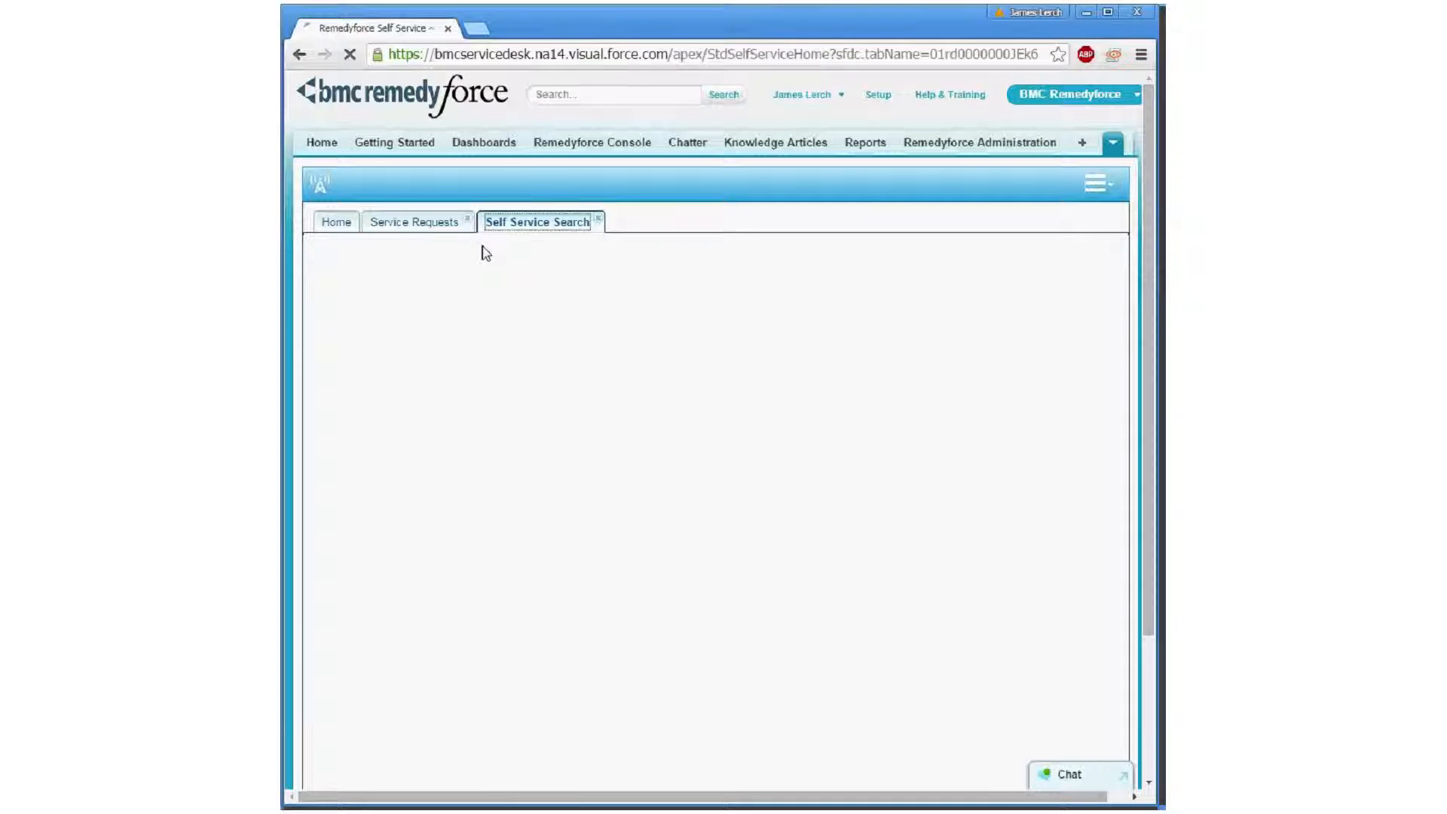
left_click(392, 343)
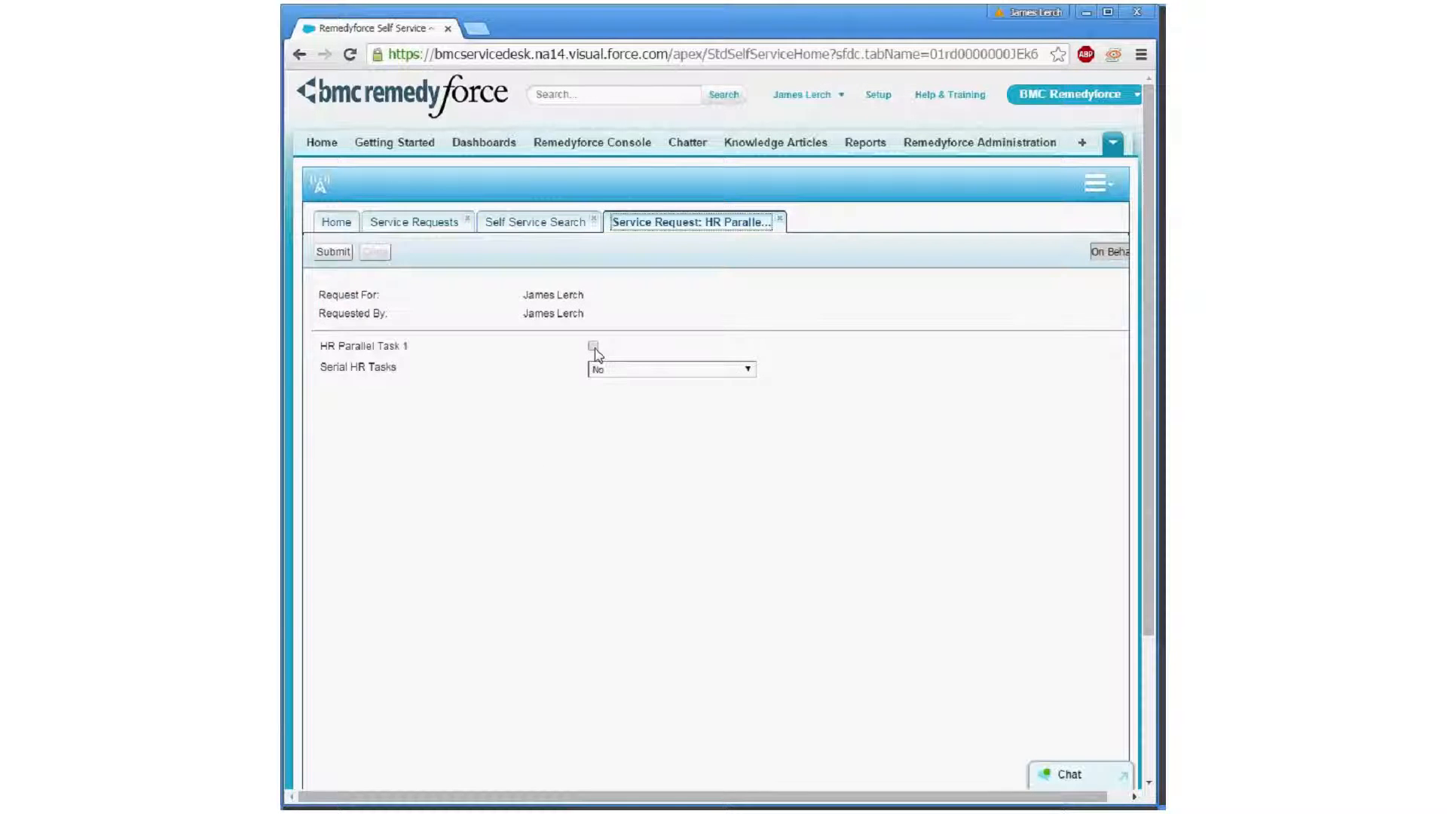
Submit the request with HR Parallel Task 1 selected and Serial HR Tasks set to Yes, and leave the request page
left_click(594, 347)
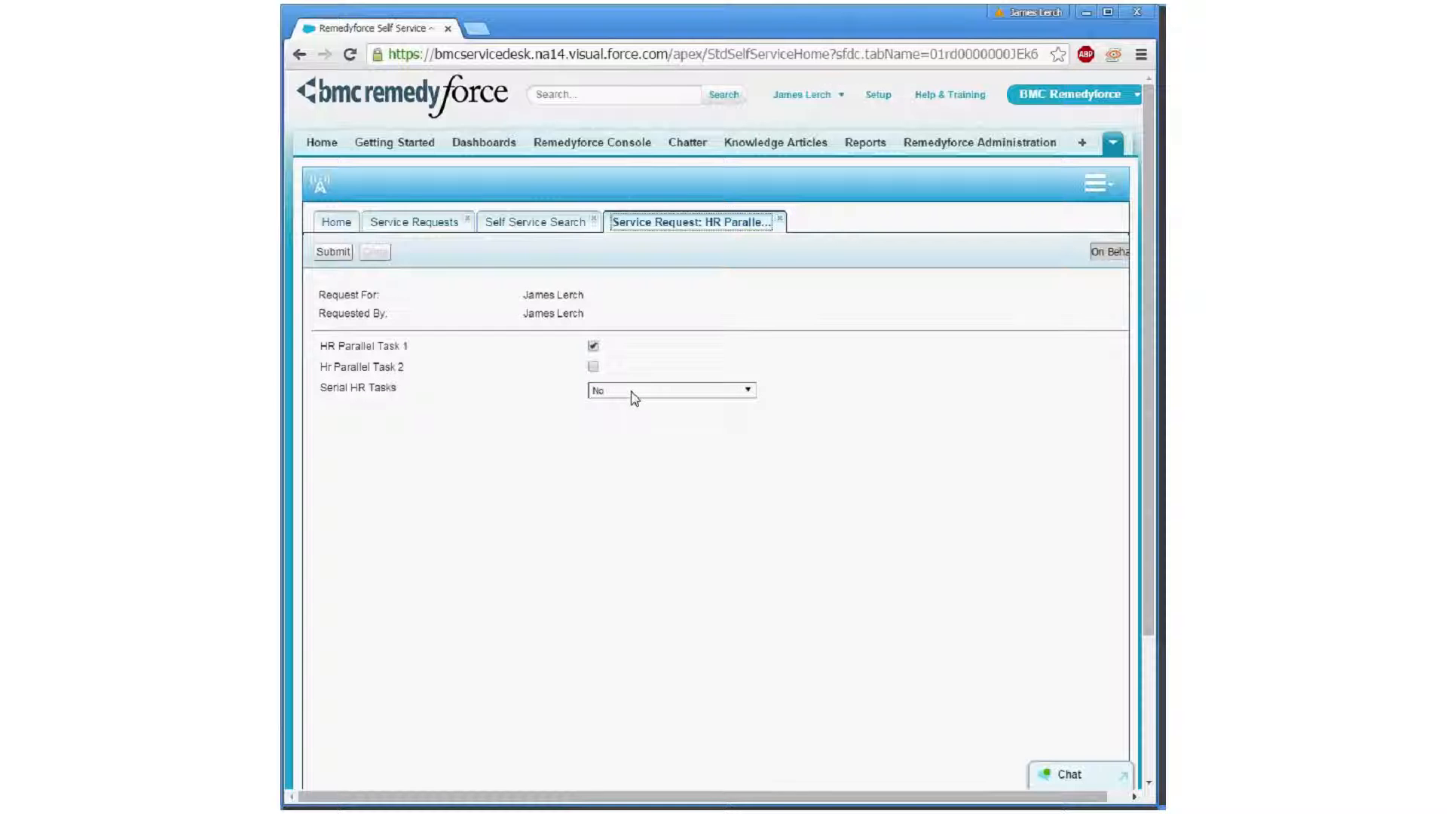
left_click(634, 392)
left_click(633, 405)
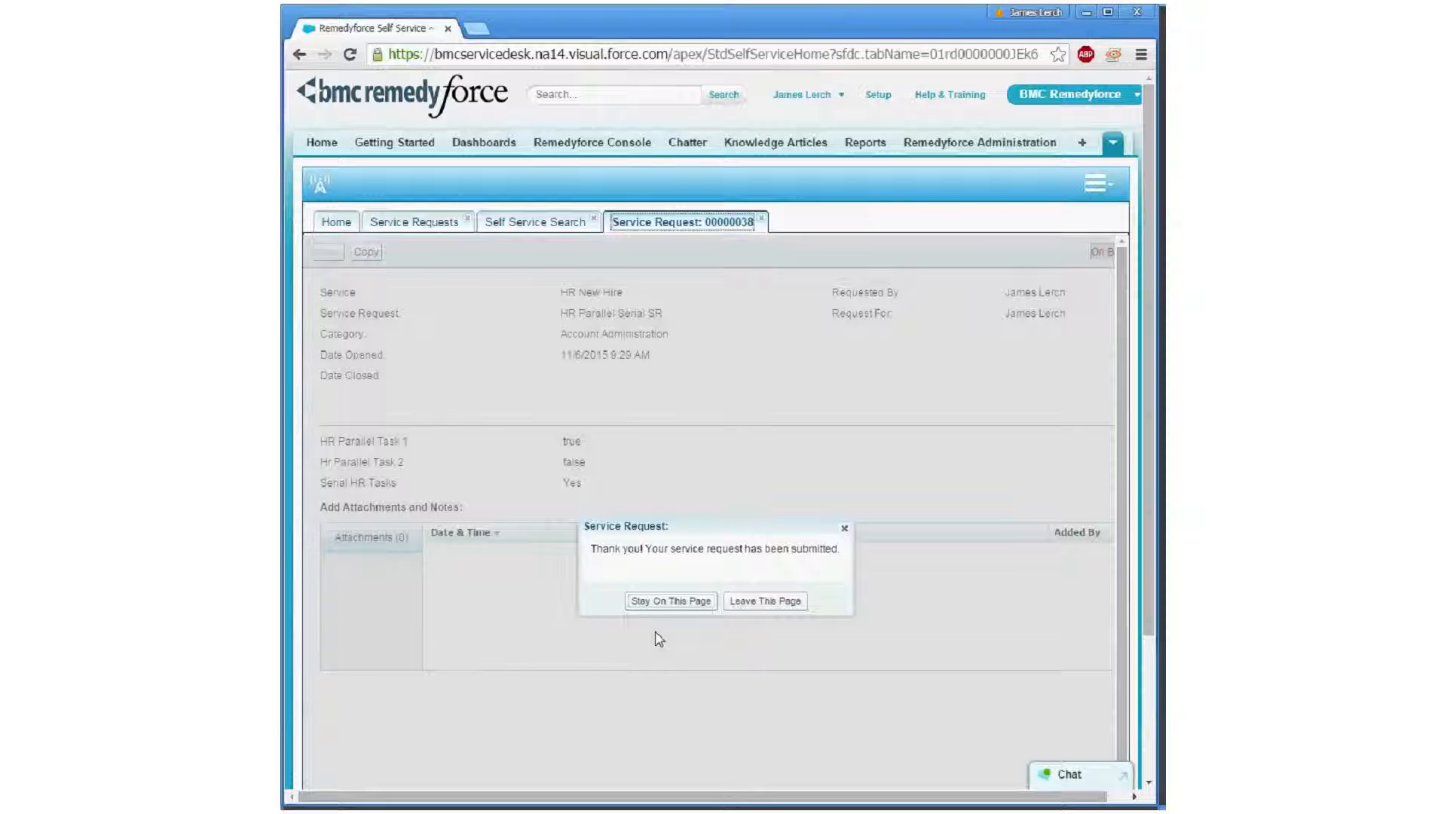
left_click(755, 603)
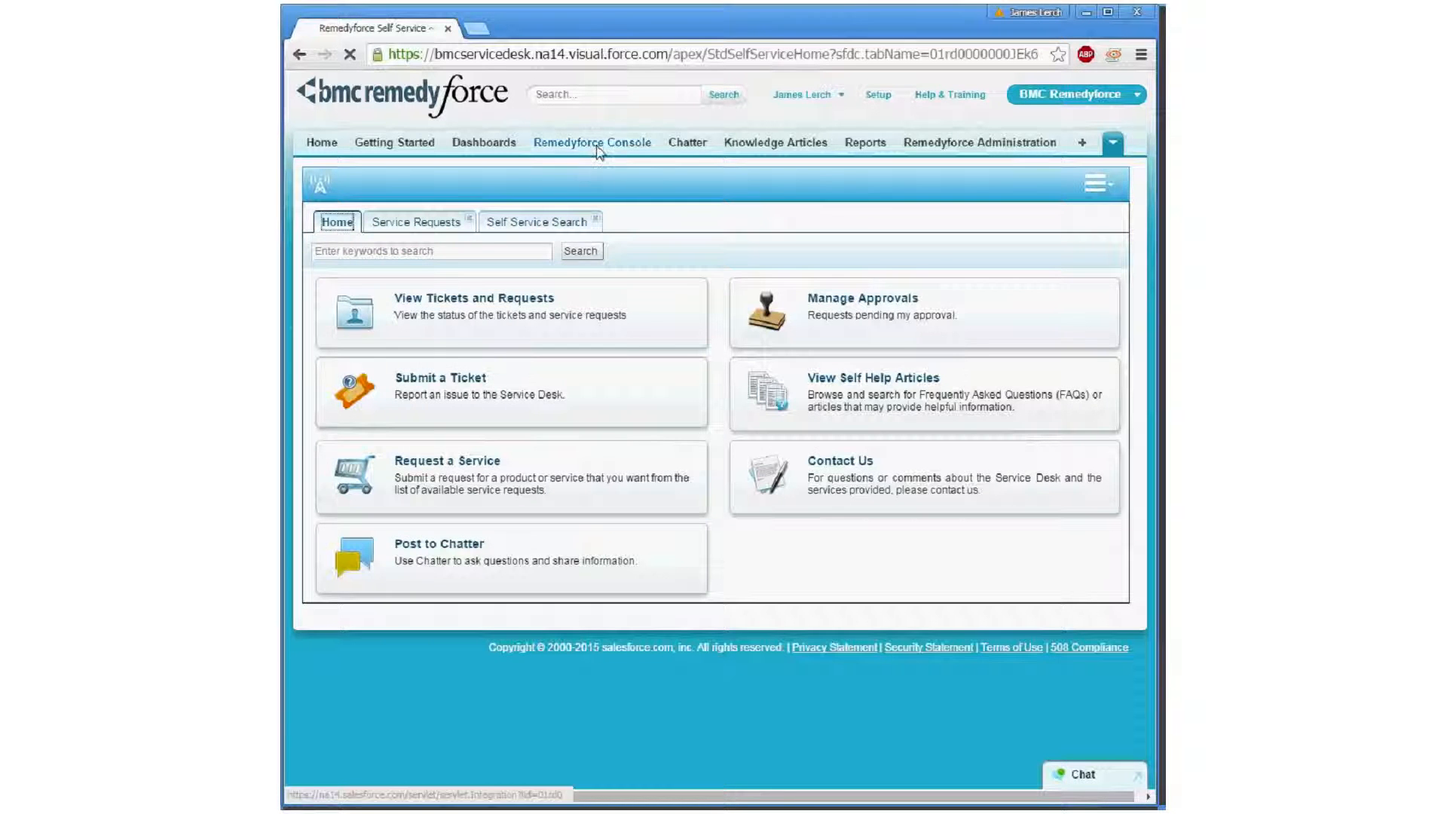
Open the record details of the newly submitted service request in Remedyforce Console and examine its linked tasks
left_click(593, 145)
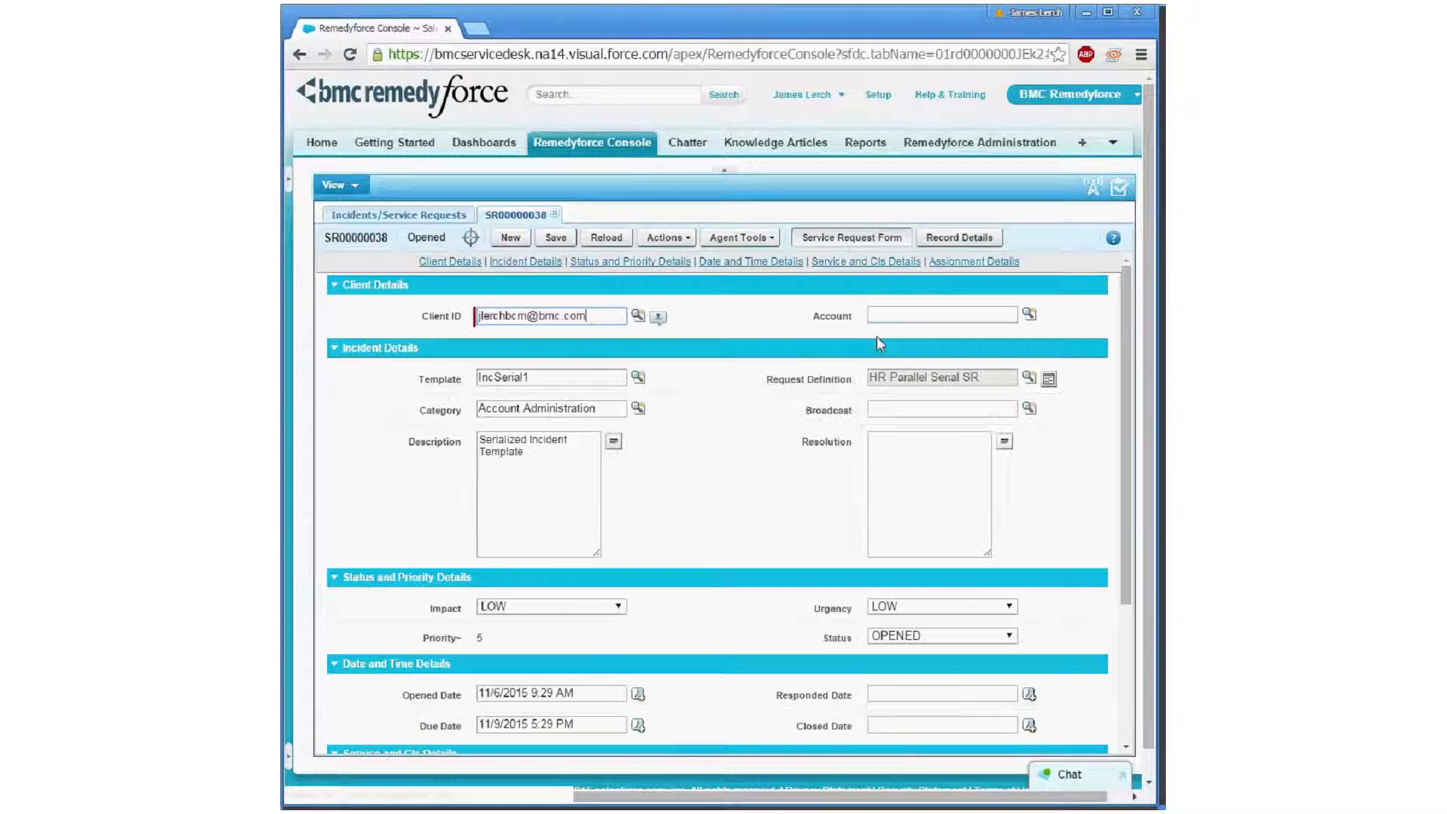
left_click(959, 238)
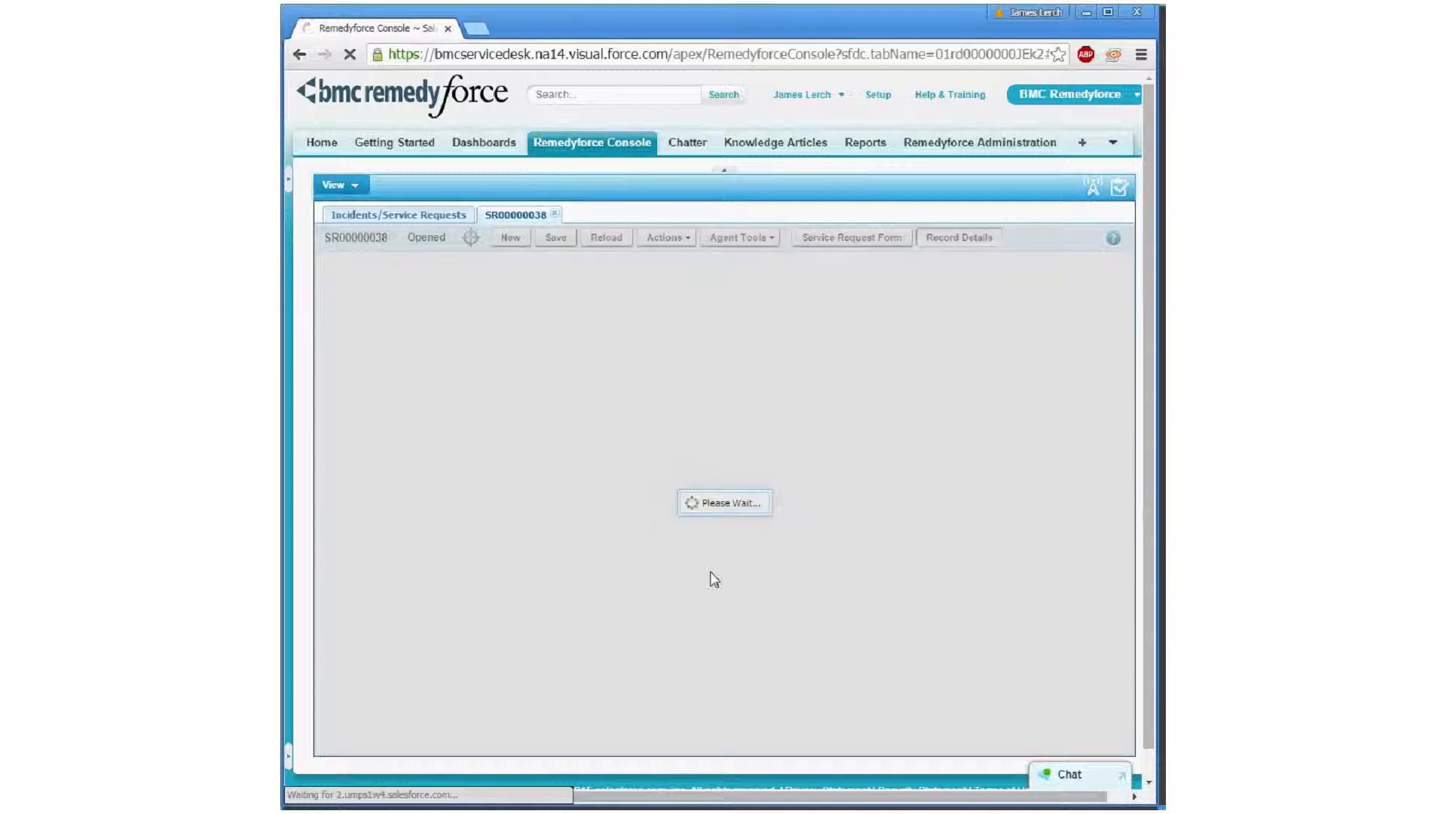
scroll(410, 563, "down", 1)
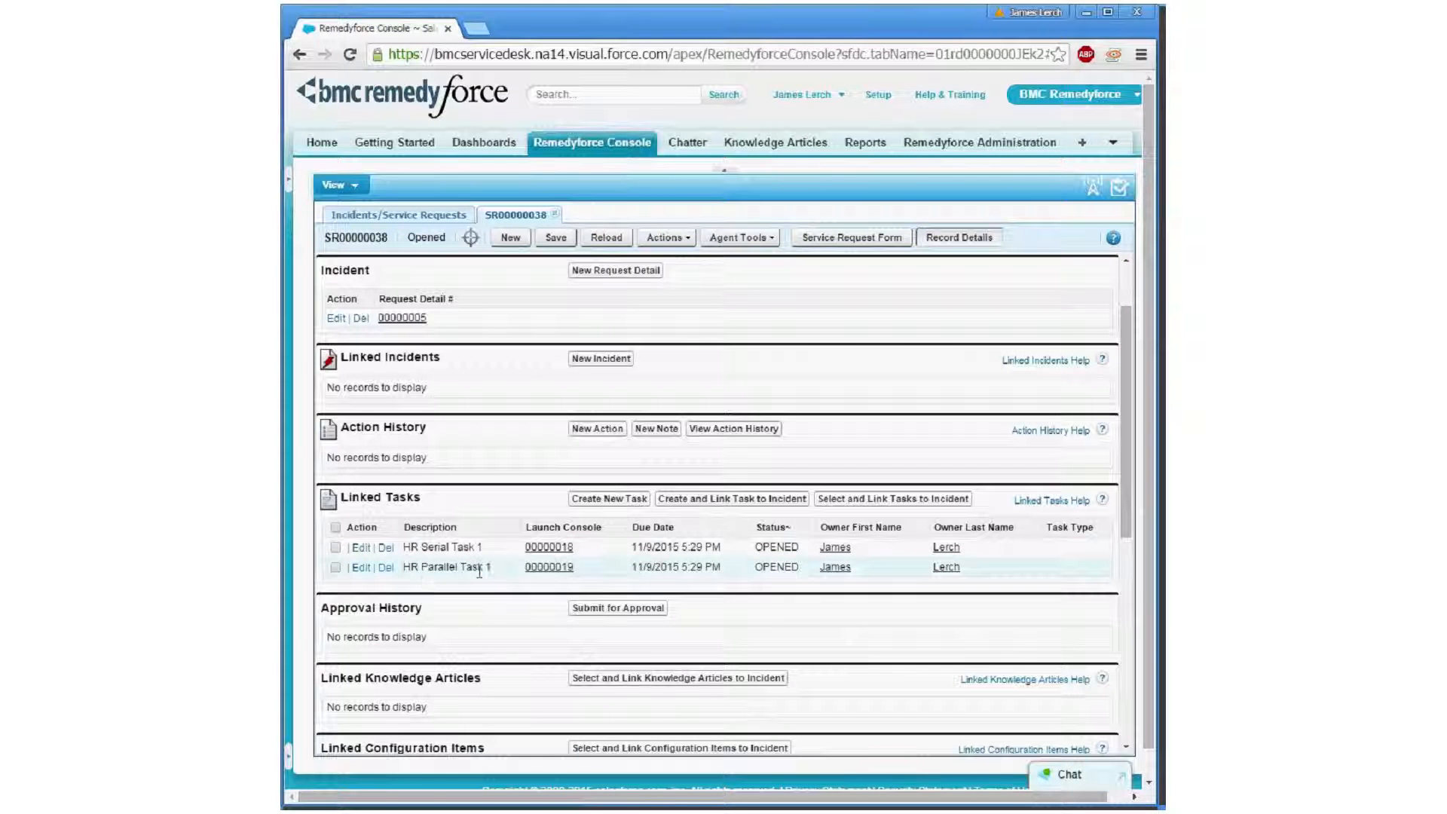
Set the status of the linked HR Serial Task 1 to CLOSED and save the task
left_click(360, 549)
scroll(577, 537, "down", 10)
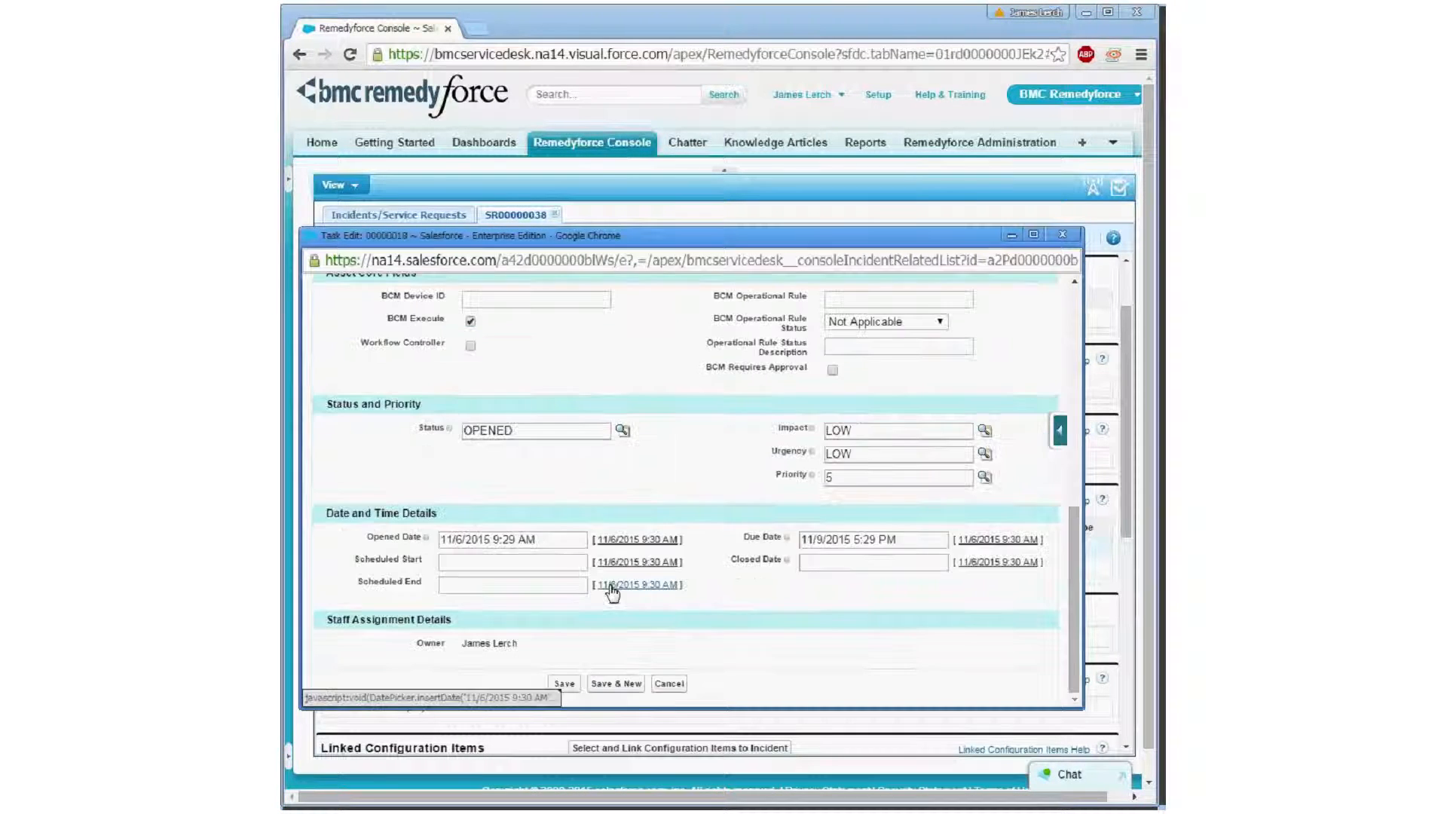
type("CLOSED")
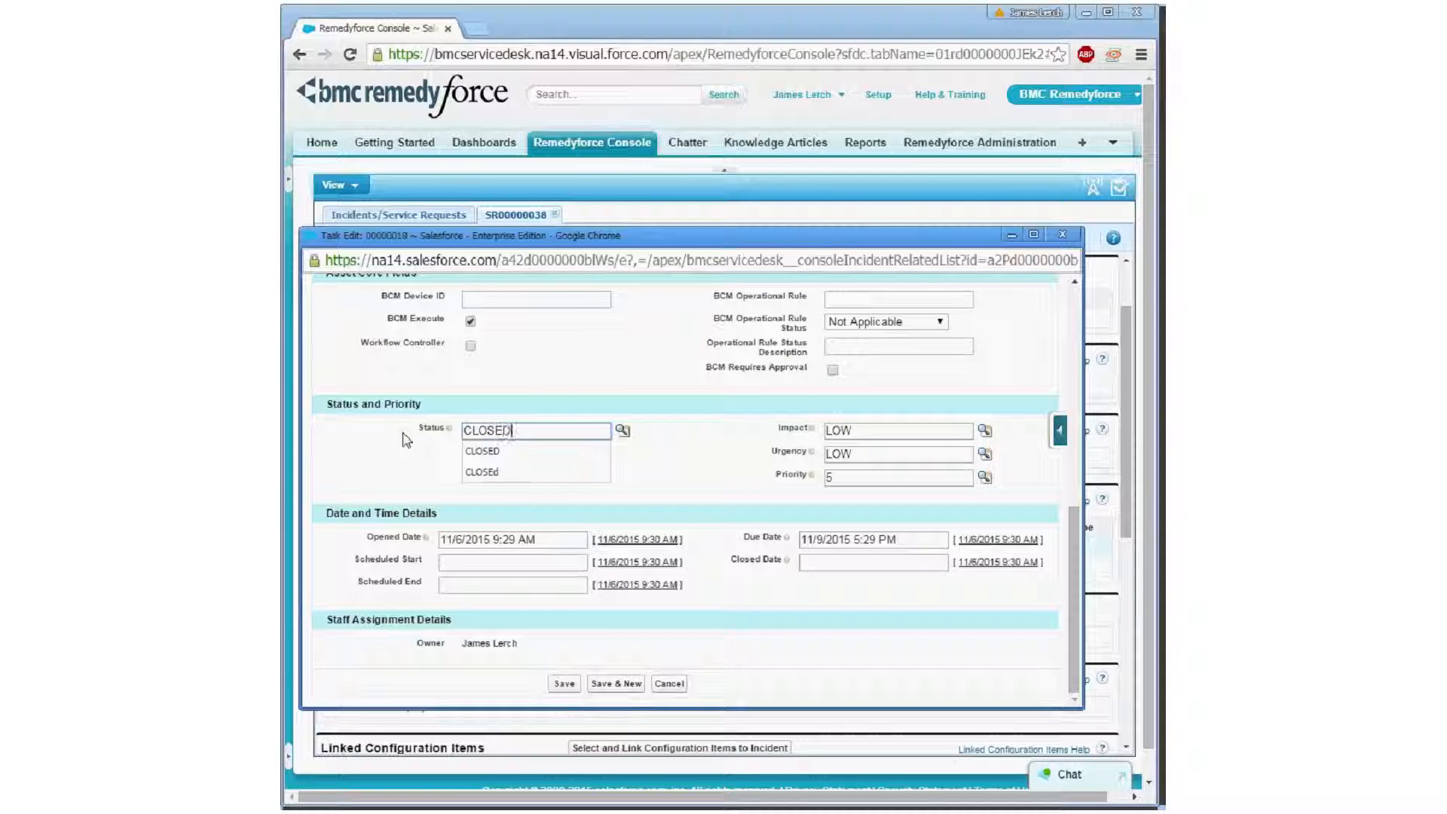
left_click(407, 441)
left_click(561, 683)
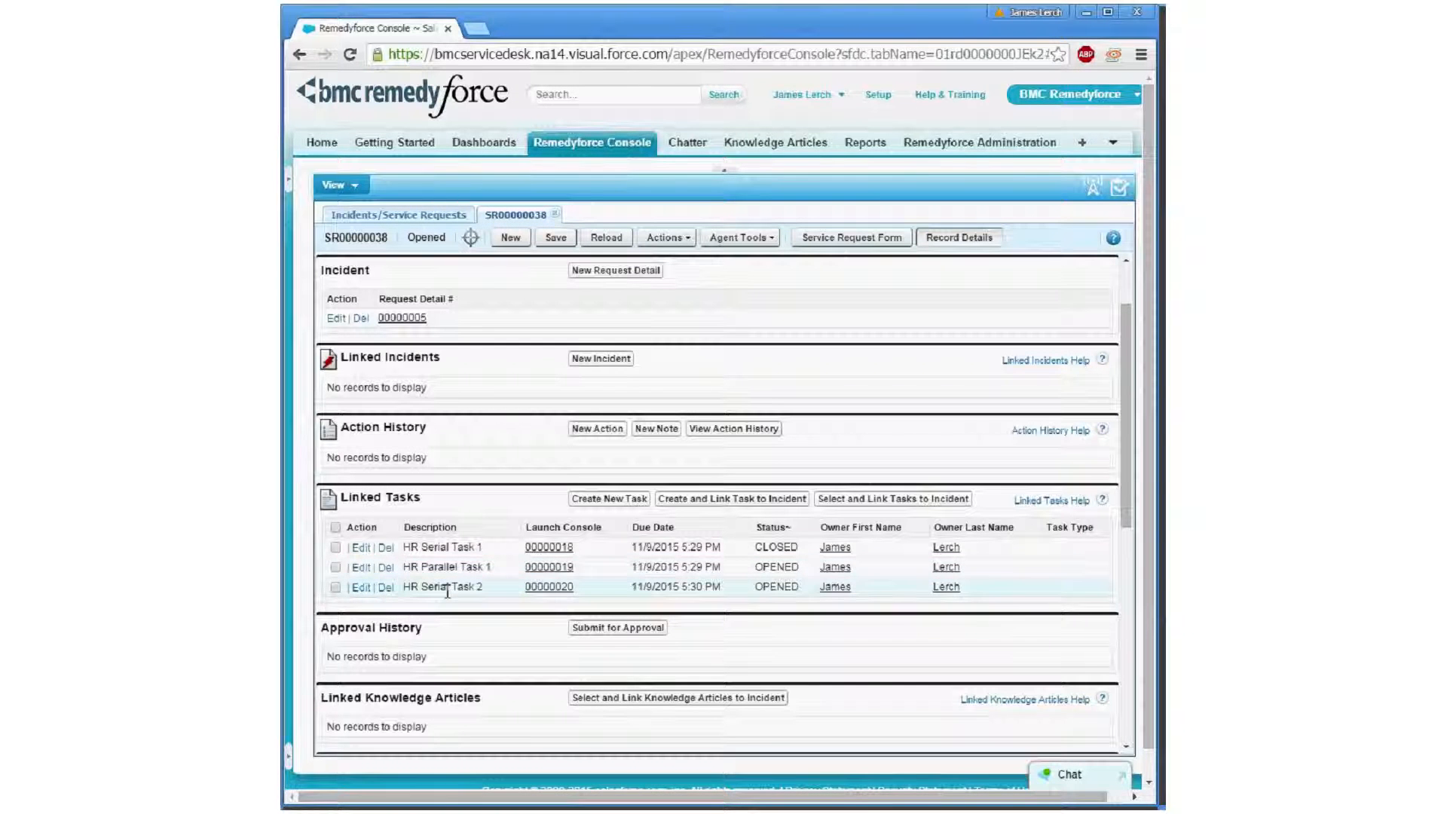
Set the status of the linked HR Serial Task 2 to Closed and save the task
left_click(362, 589)
scroll(549, 618, "down", 10)
left_click_drag(544, 426, 480, 461)
type("Closed")
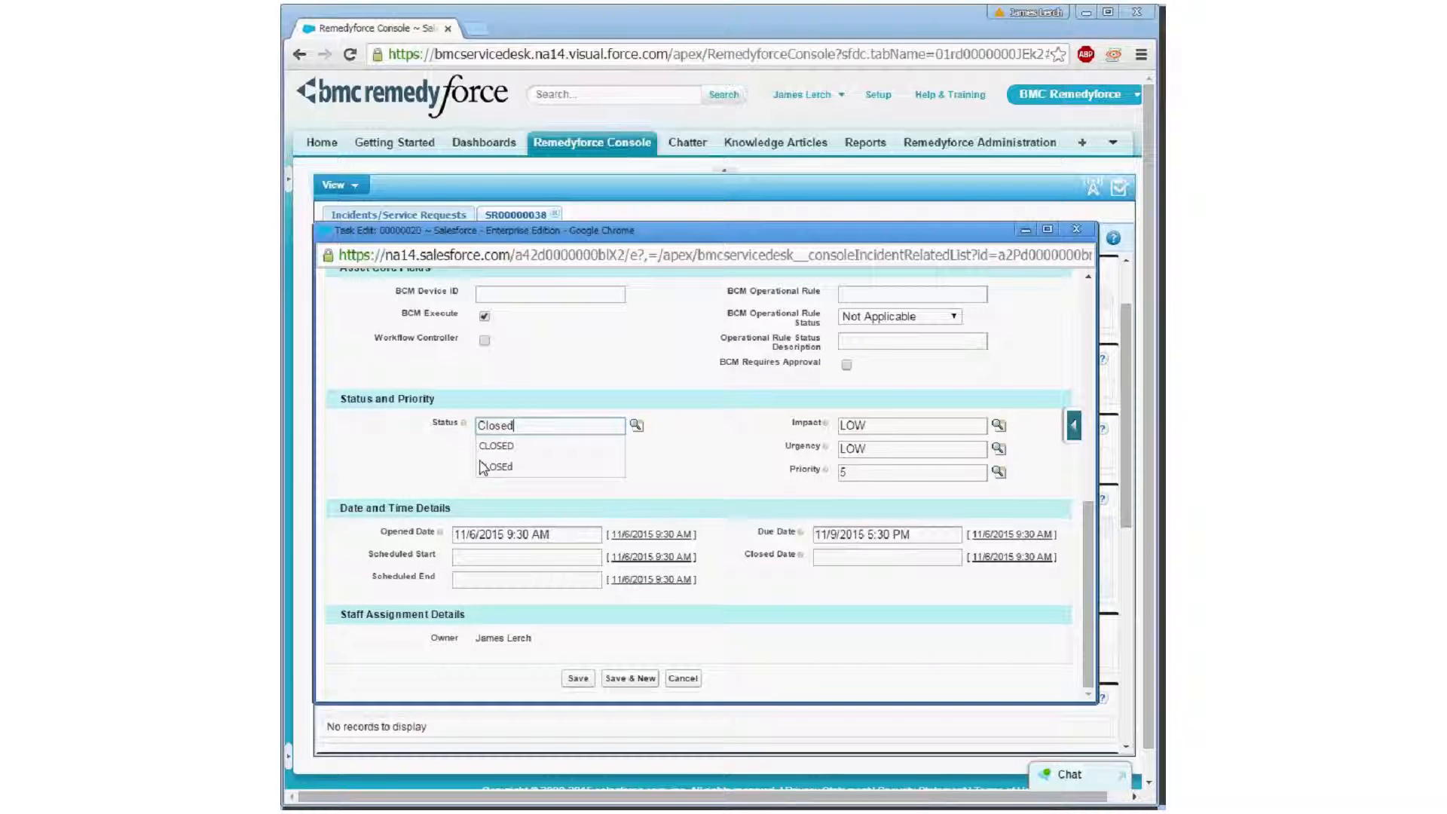
left_click(579, 679)
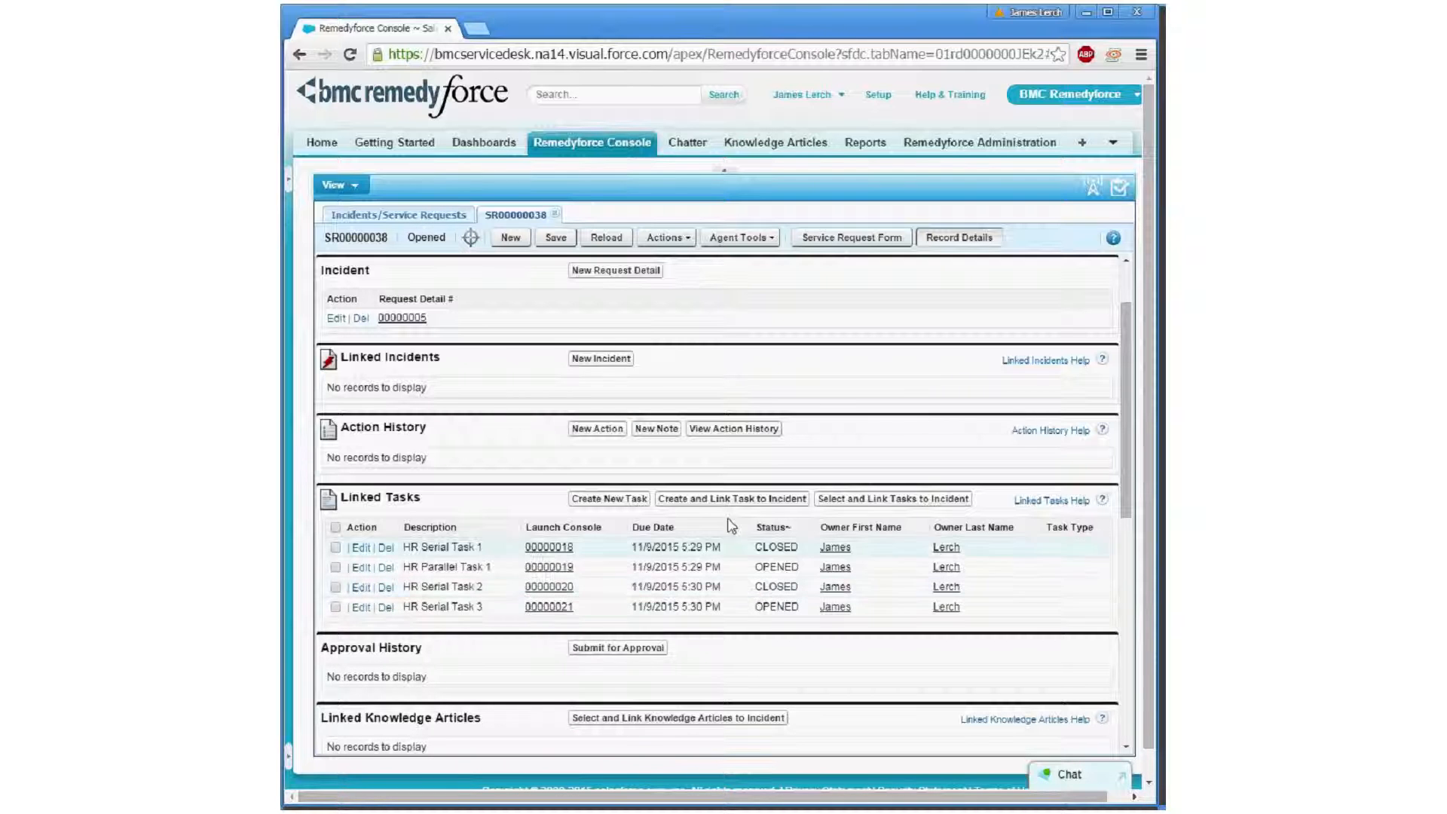
Go to the application's Templates in Remedyforce Administration and open the HR Request template
left_click(986, 145)
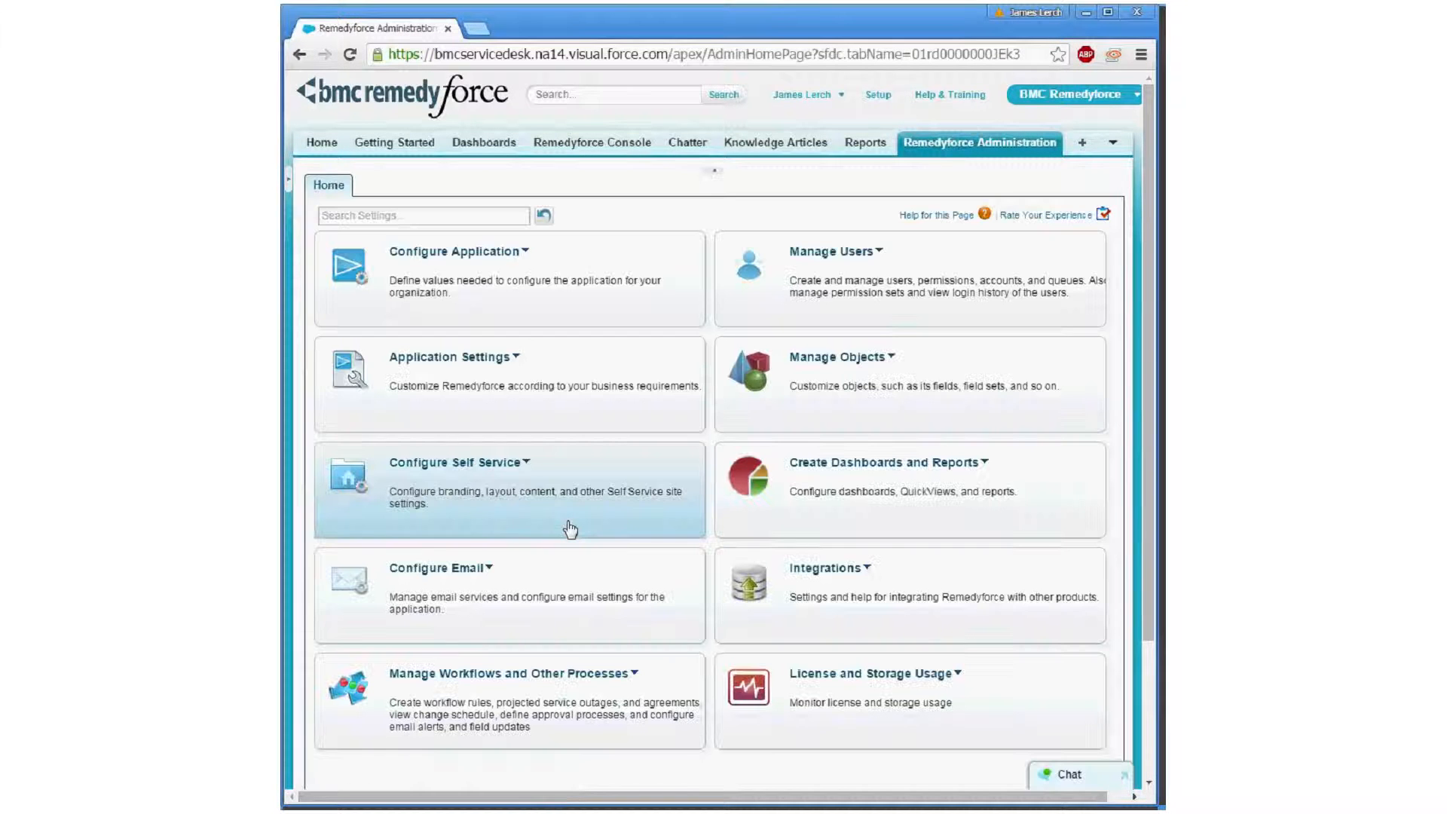
left_click(411, 252)
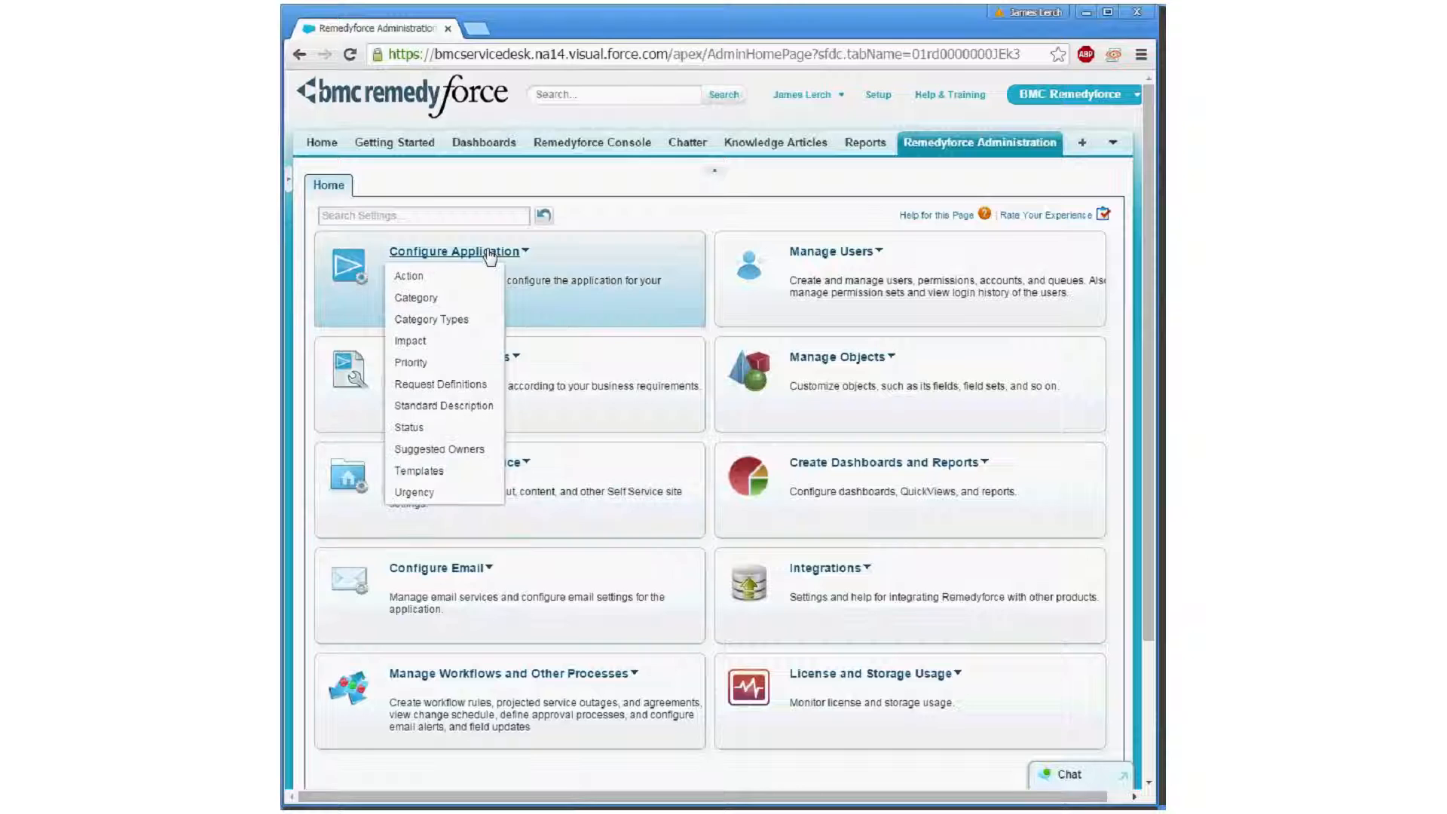
left_click(419, 471)
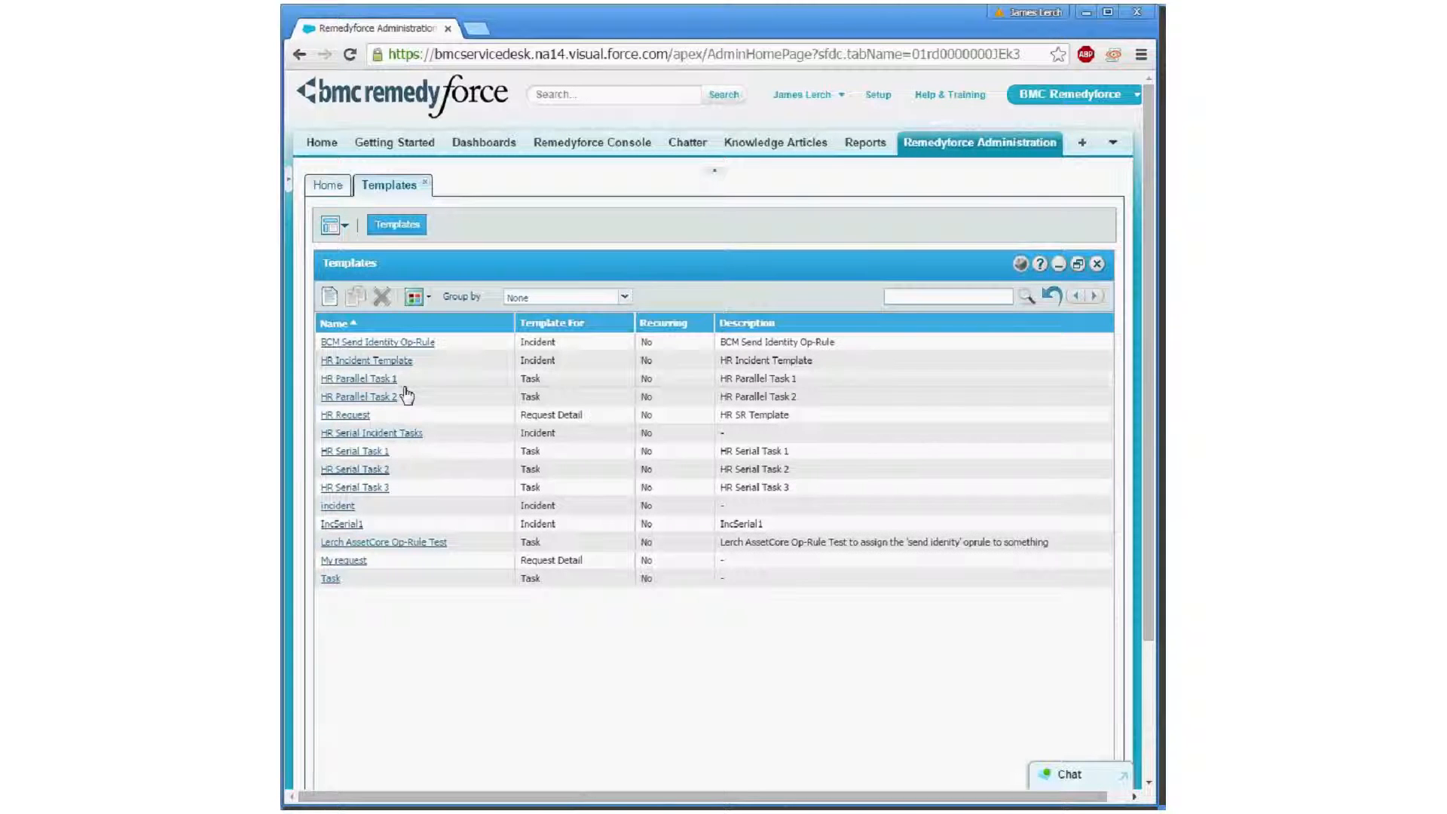
left_click(351, 417)
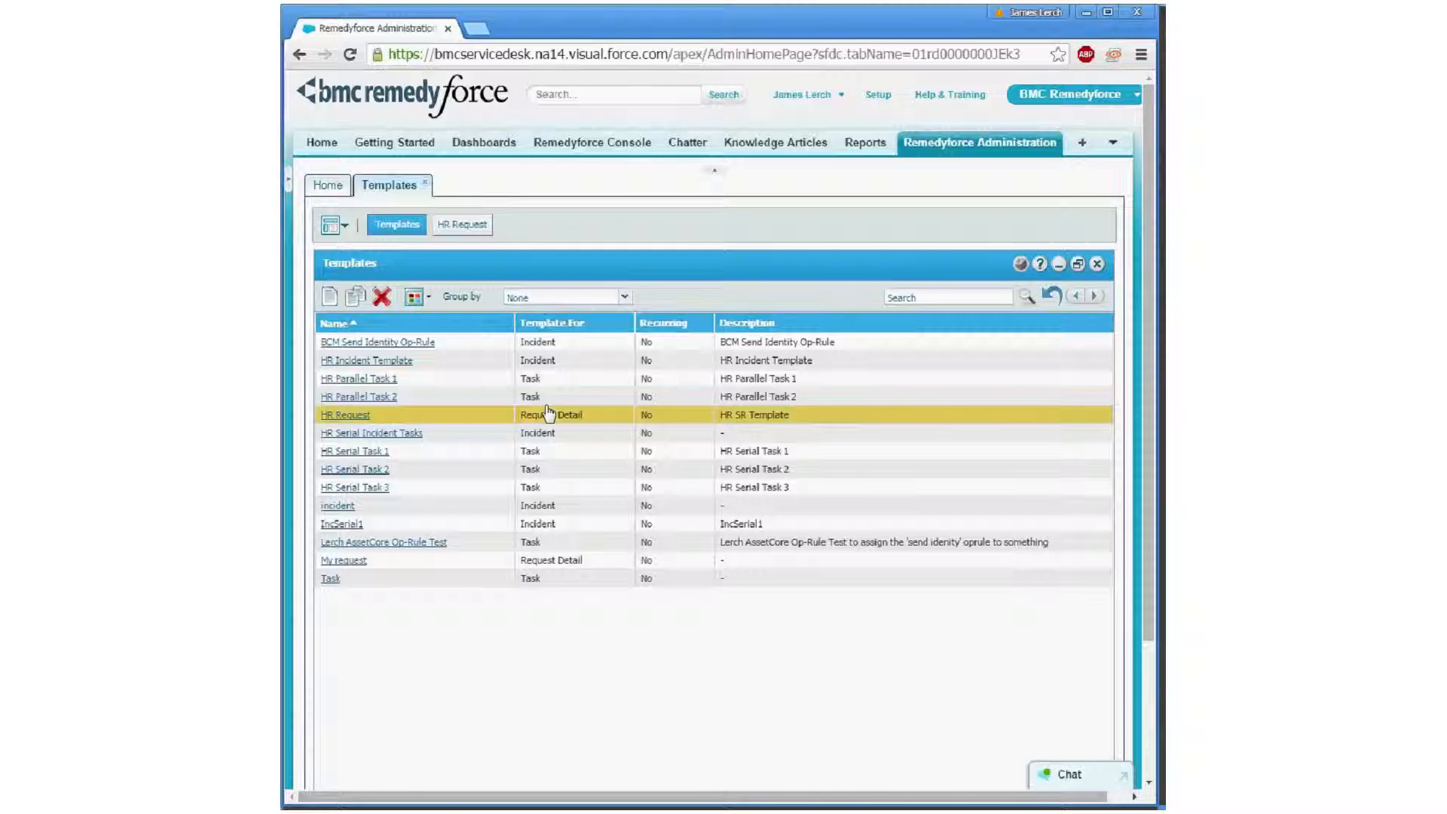
Examine the field values and linked task templates of the HR Incident Template, and return to the template list
left_click(377, 361)
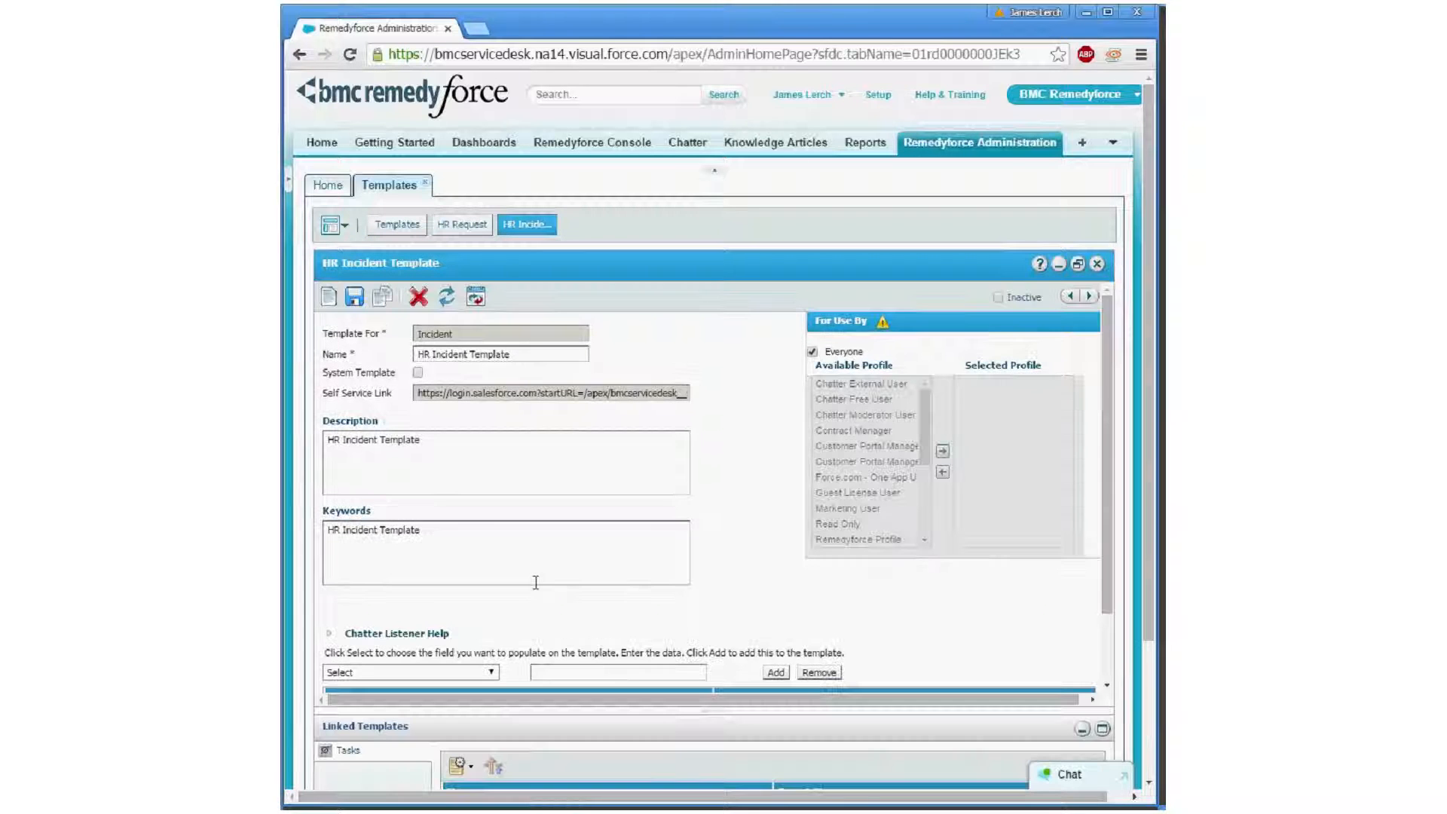
scroll(536, 582, "down", 4)
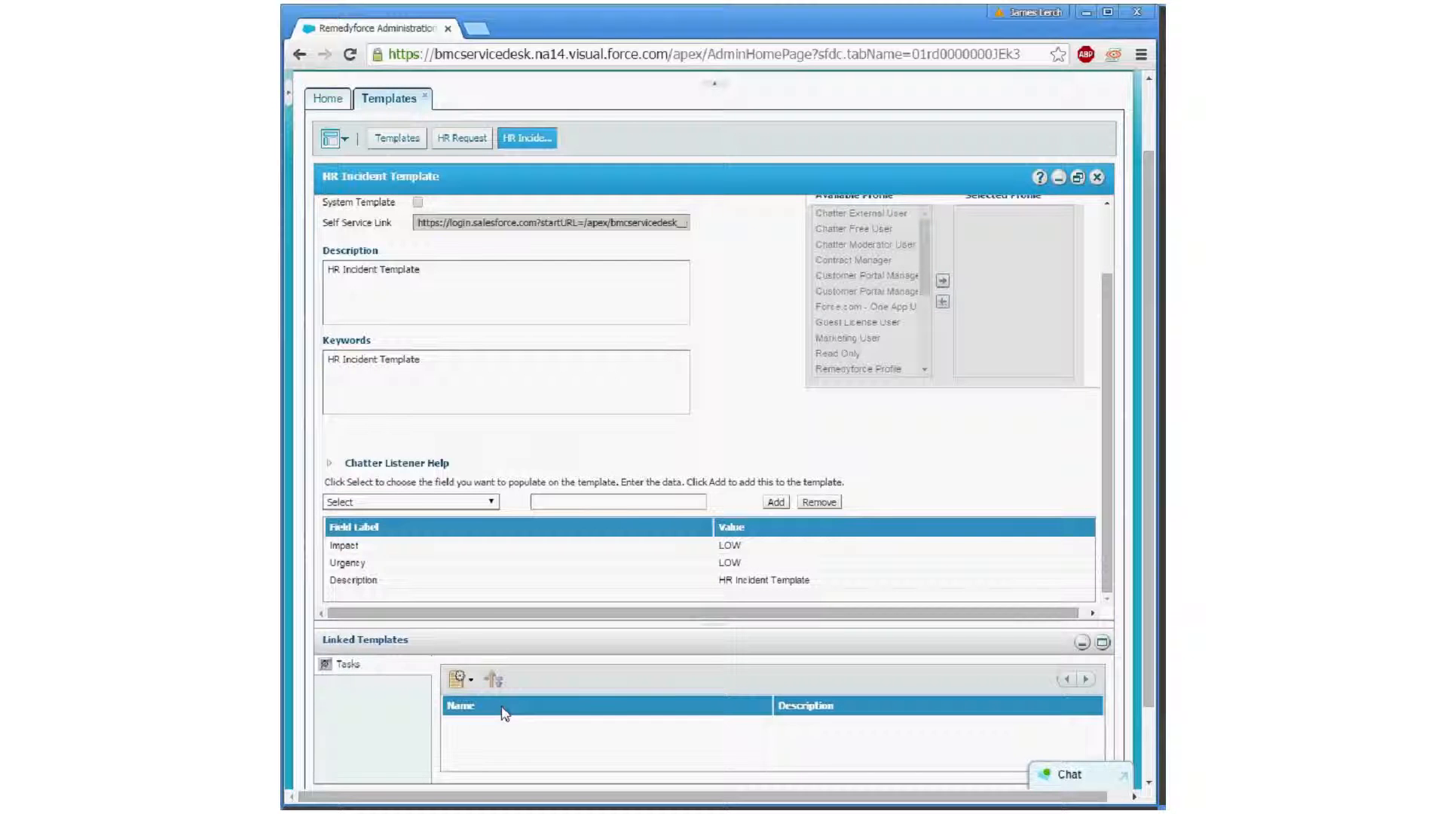
scroll(460, 467, "up", 5)
left_click(417, 230)
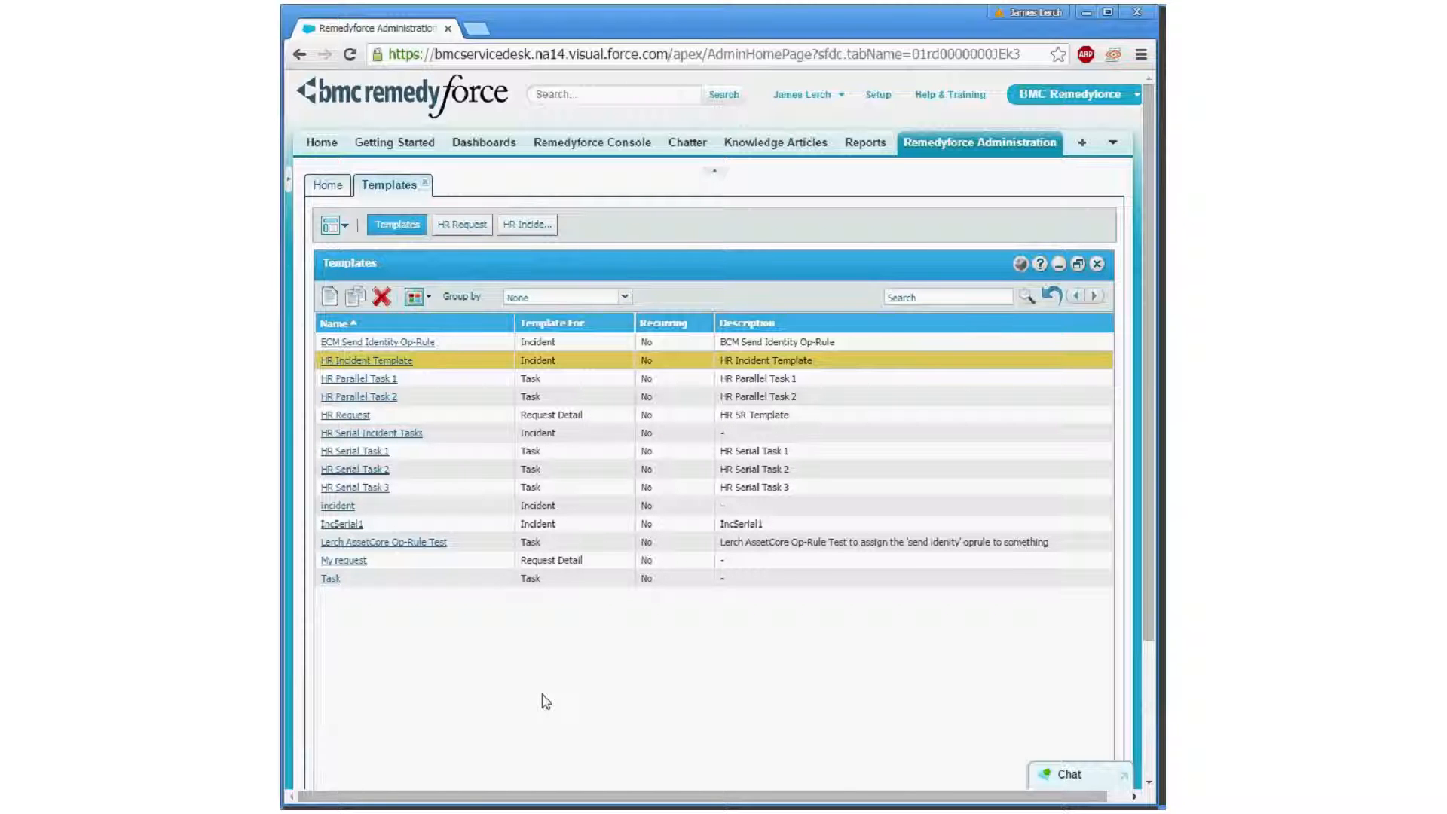
Open the IncSerial1 incident template and examine its field values and linked task templates
left_click(343, 525)
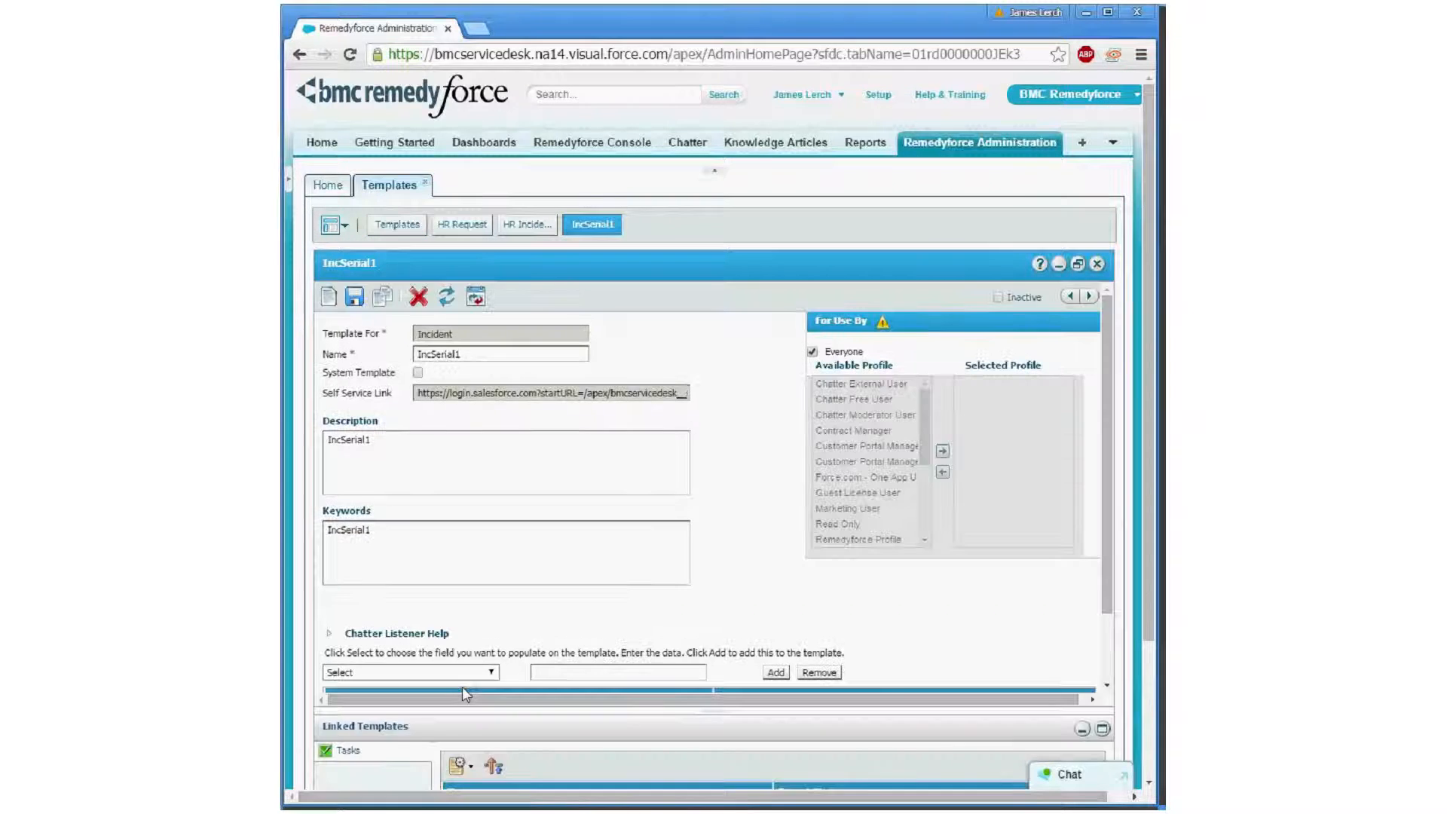
scroll(490, 527, "down", 3)
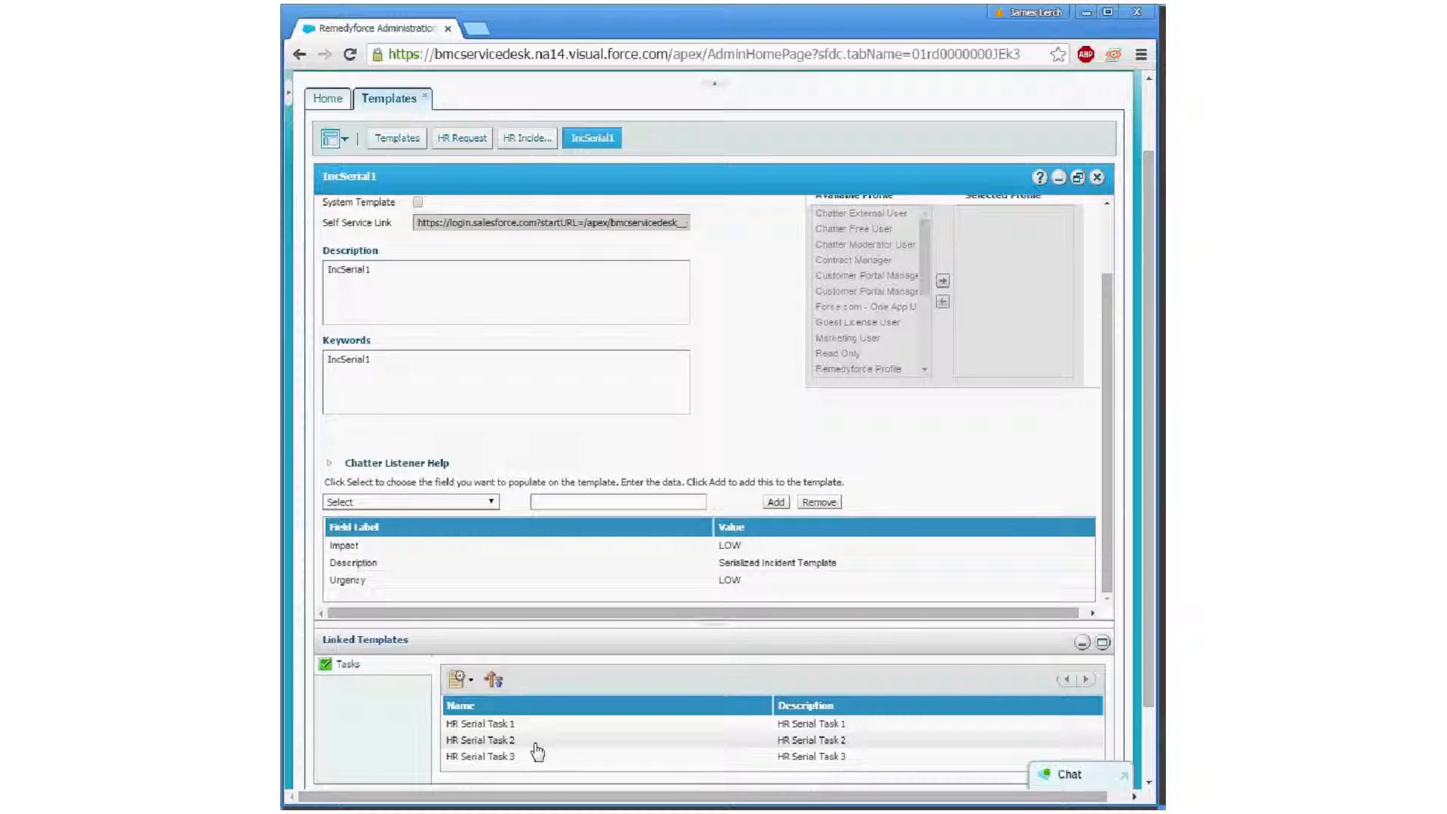
scroll(543, 742, "up", 2)
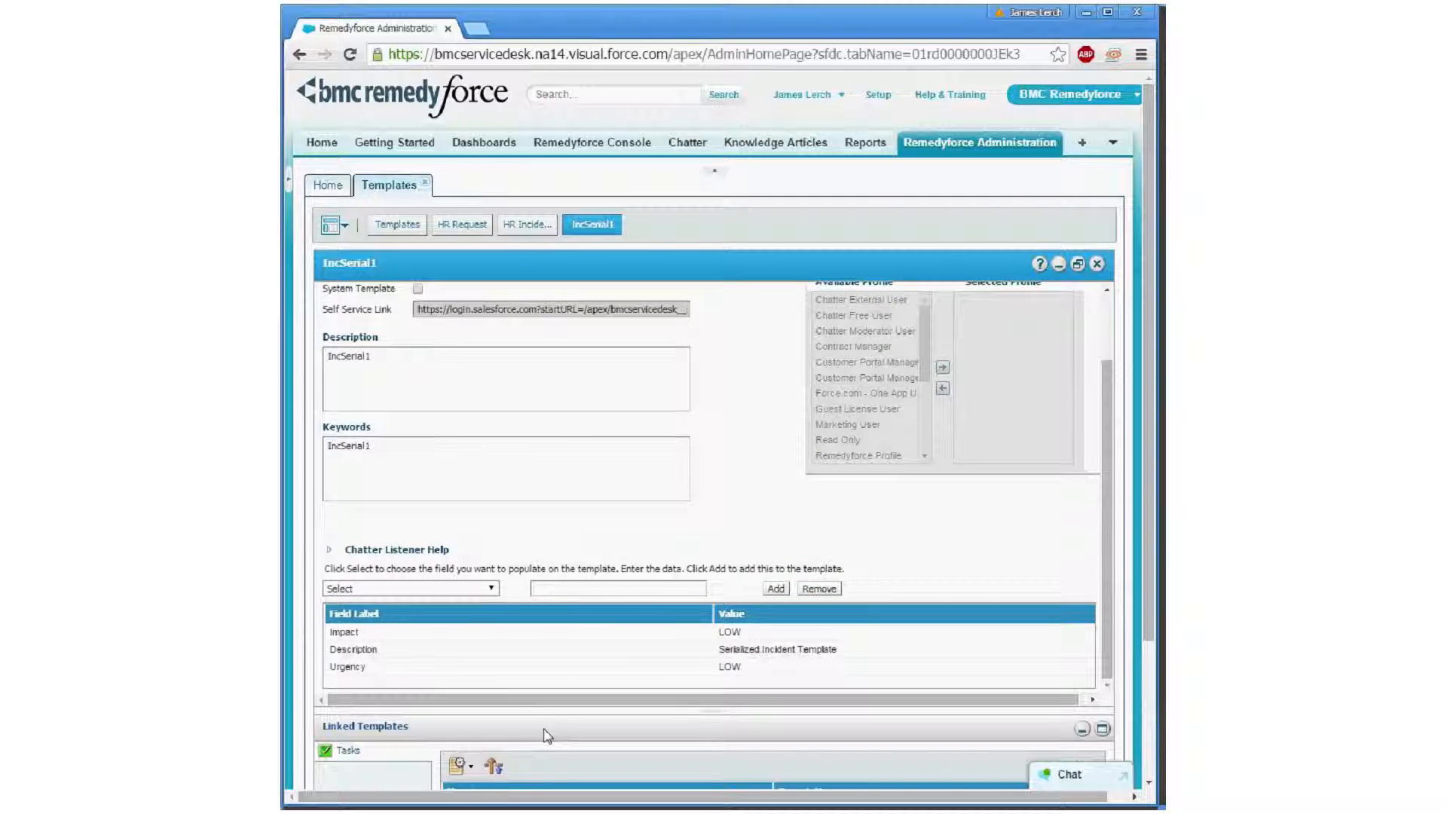
scroll(581, 636, "up", 2)
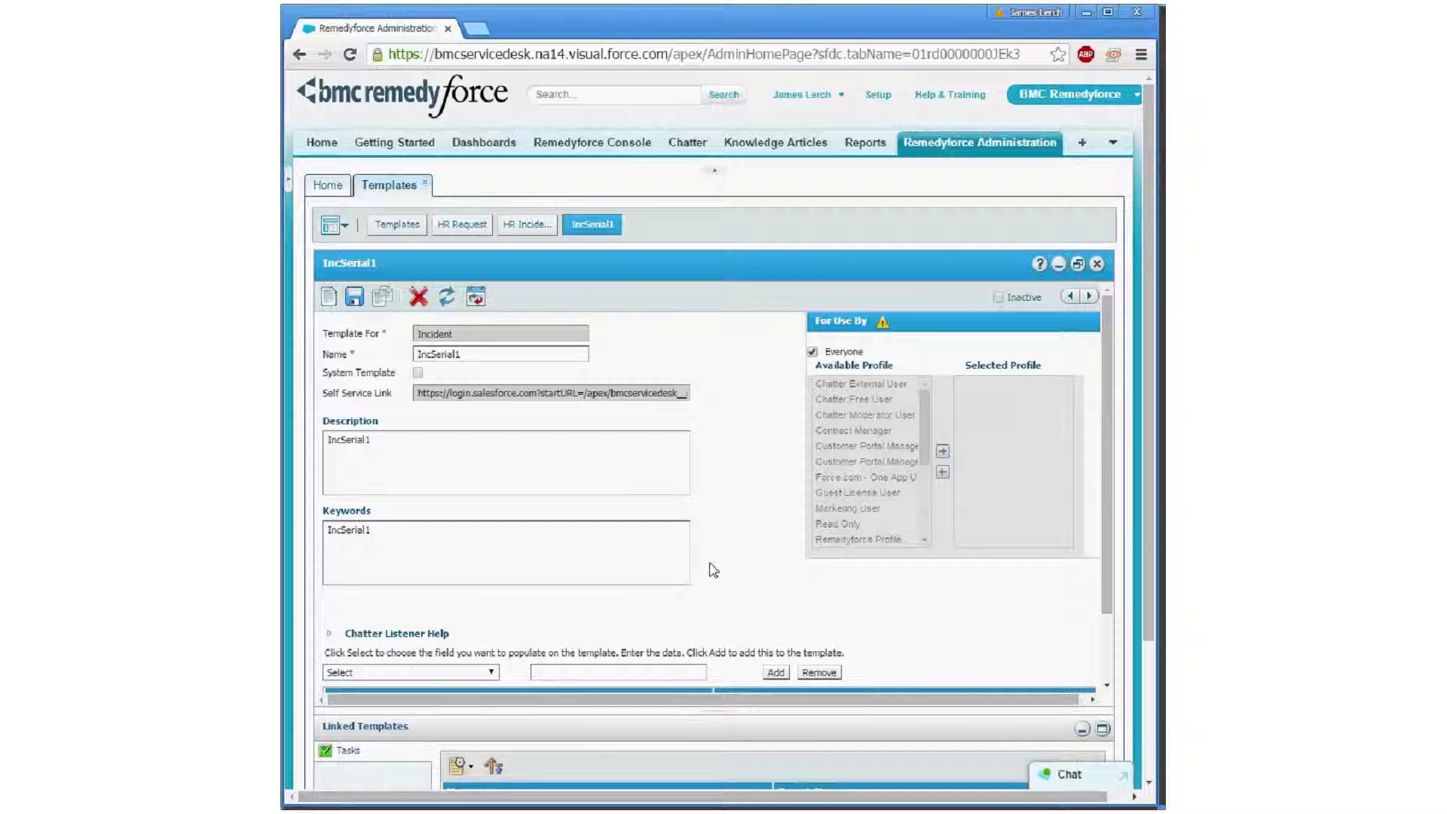
Go back to the HR Incident Template and recheck its linked task templates
left_click(520, 223)
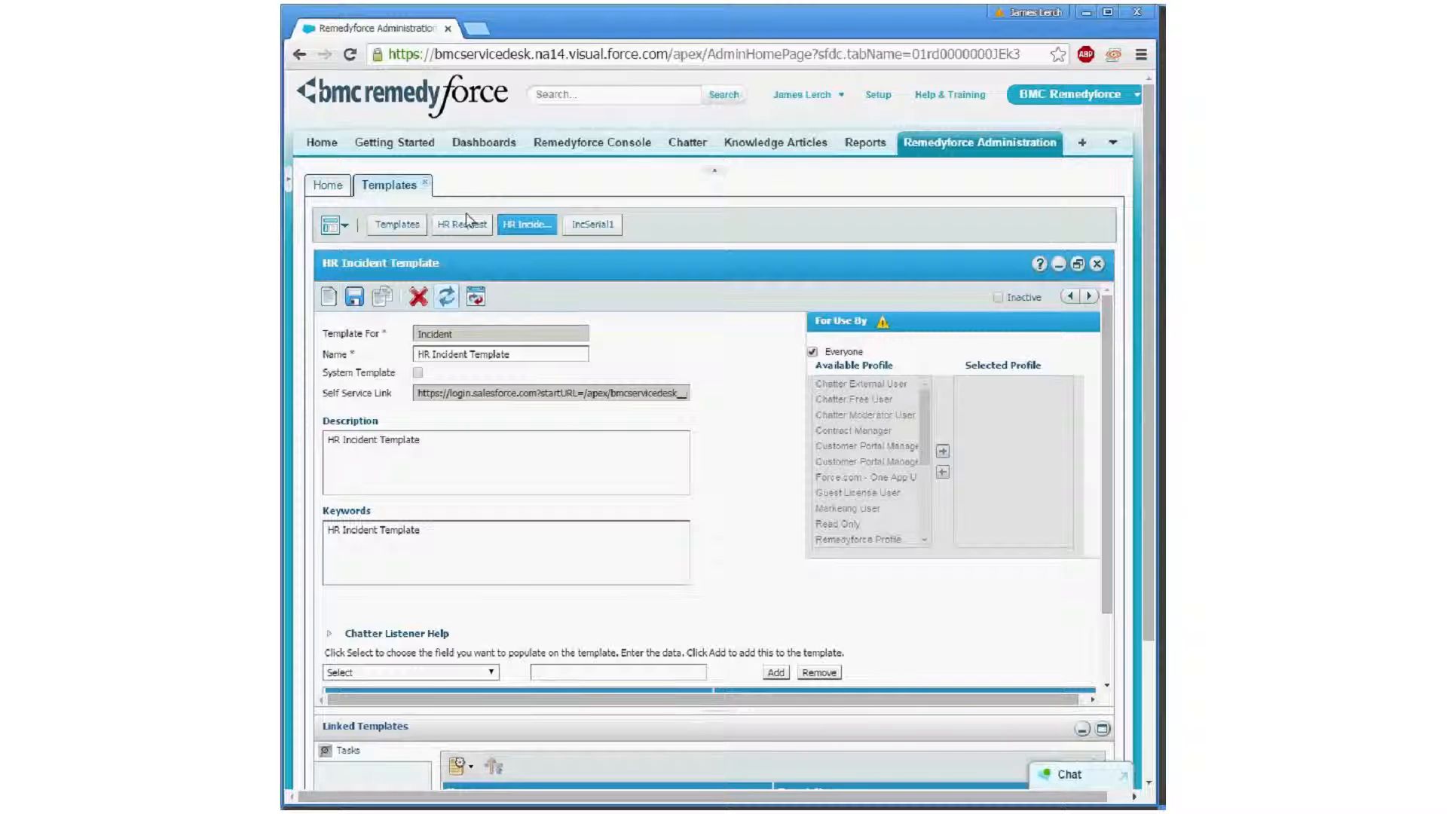
scroll(498, 562, "down", 3)
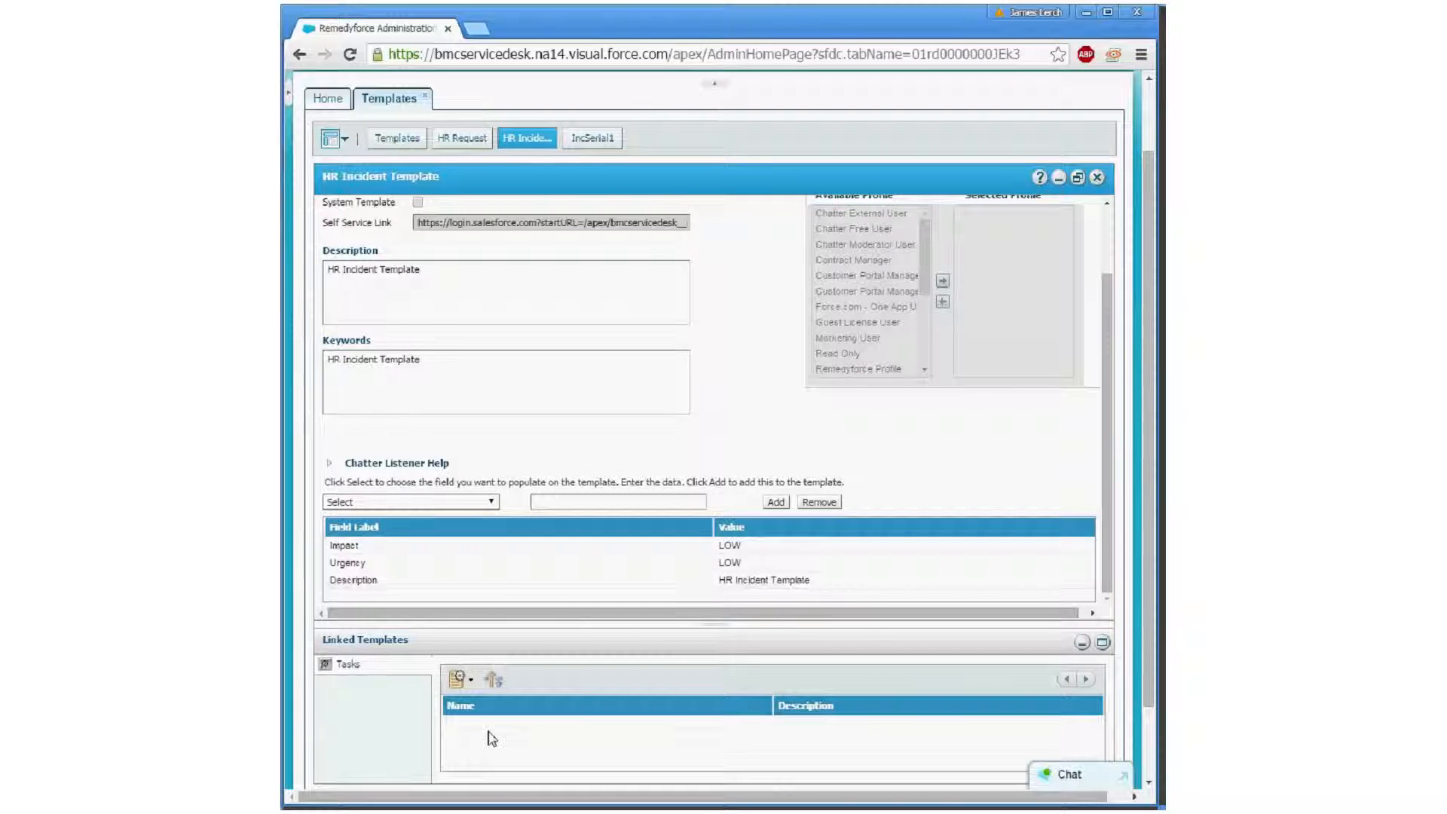